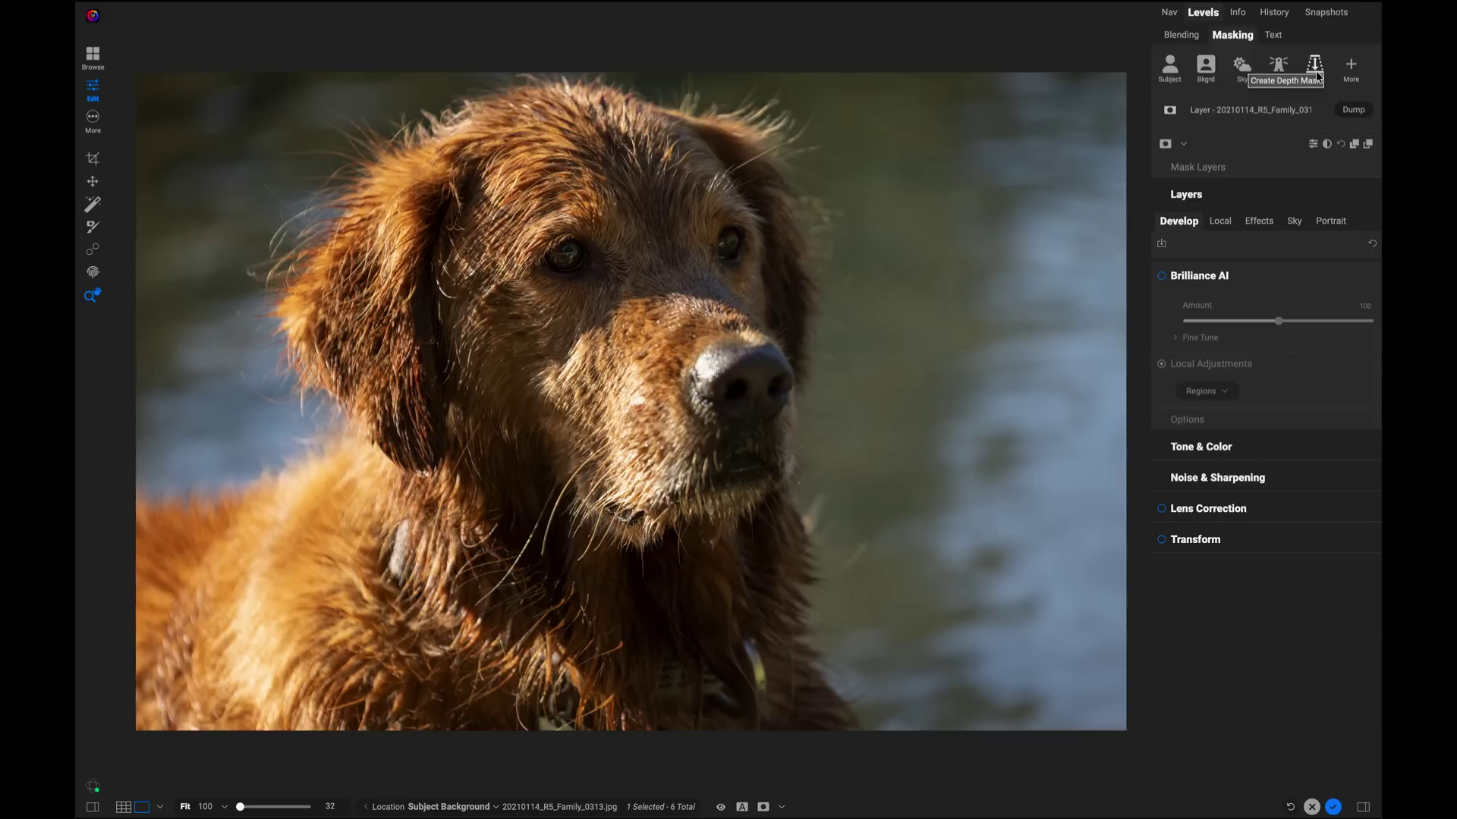
Step: Add a local adjustment to the dog photo with the Lighten style and mask it to the subject
left_click(1221, 222)
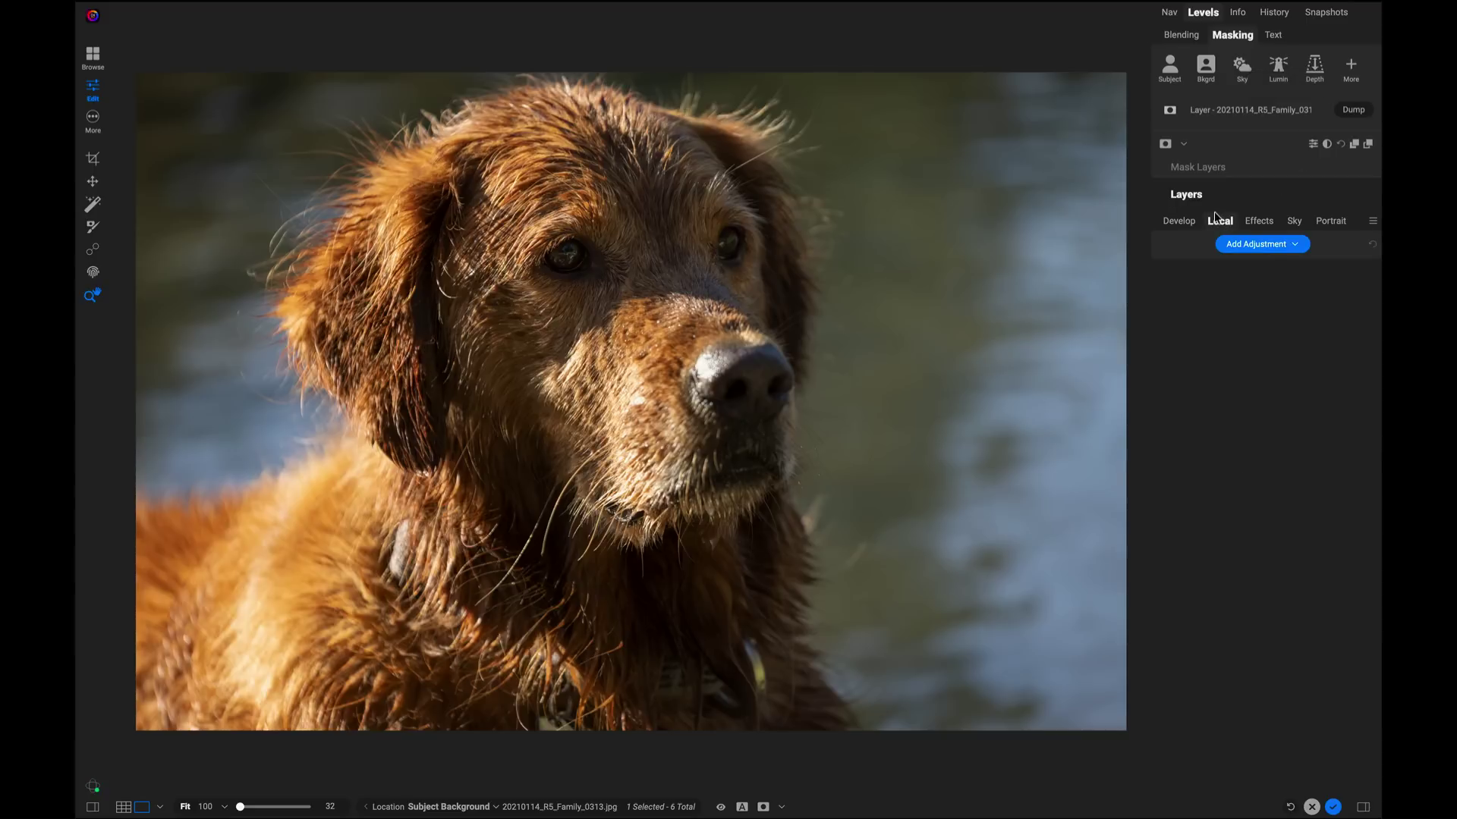
left_click(1251, 248)
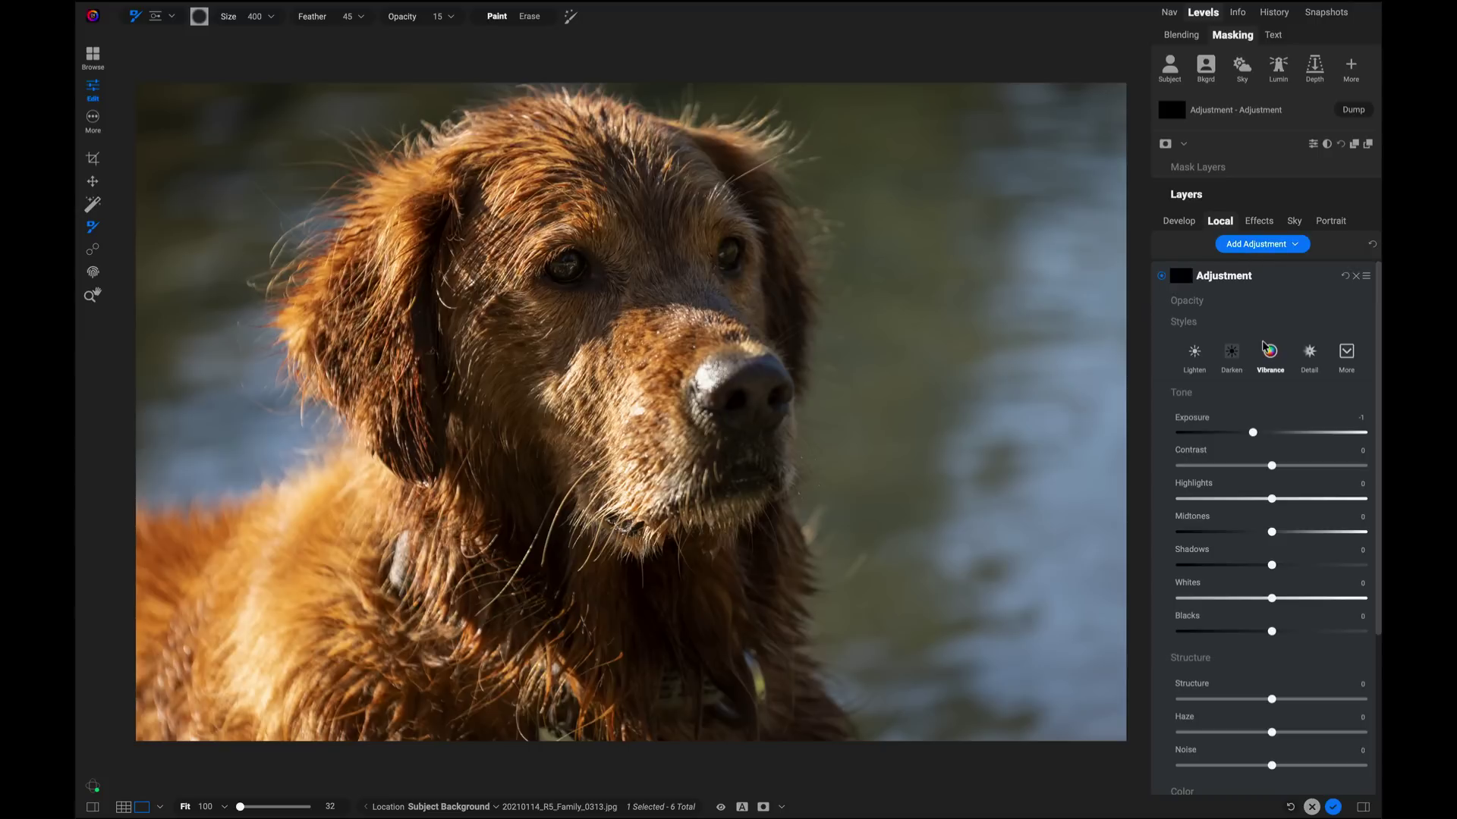
left_click(1196, 354)
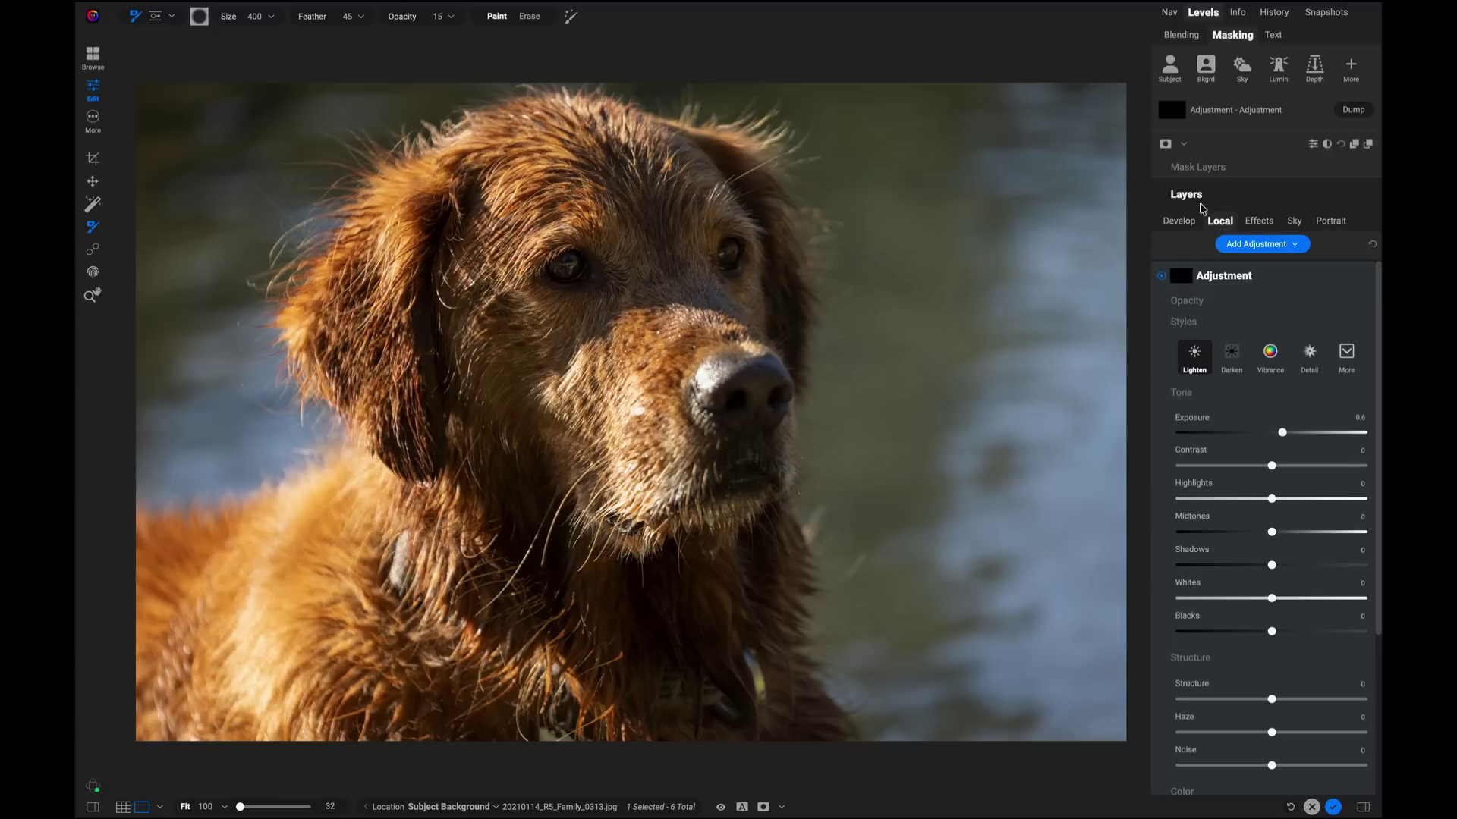
left_click(1169, 62)
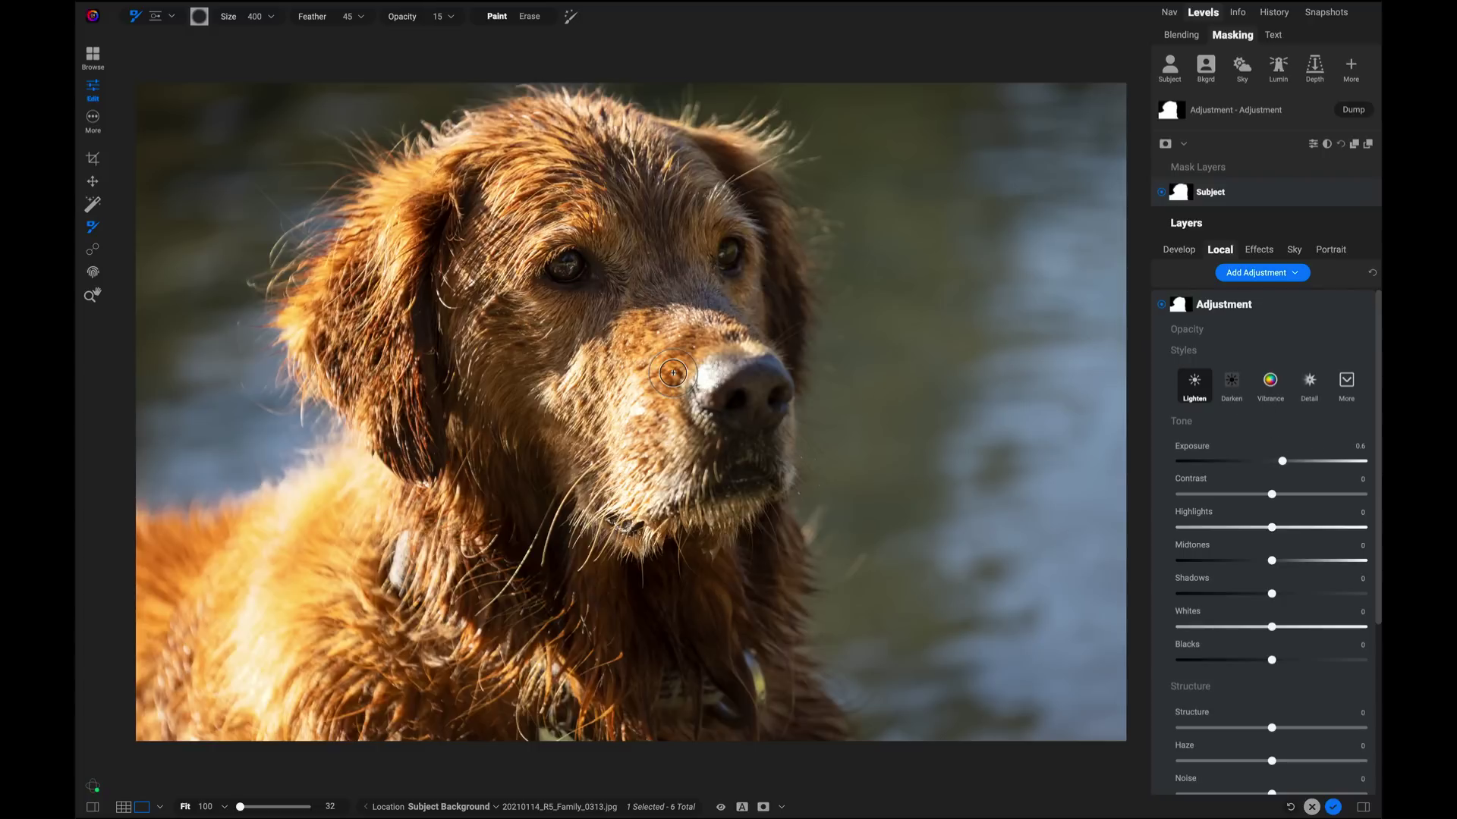
Step: Display the subject mask in black and white and examine its edges along the dog's fur up close
key("ctrl+m")
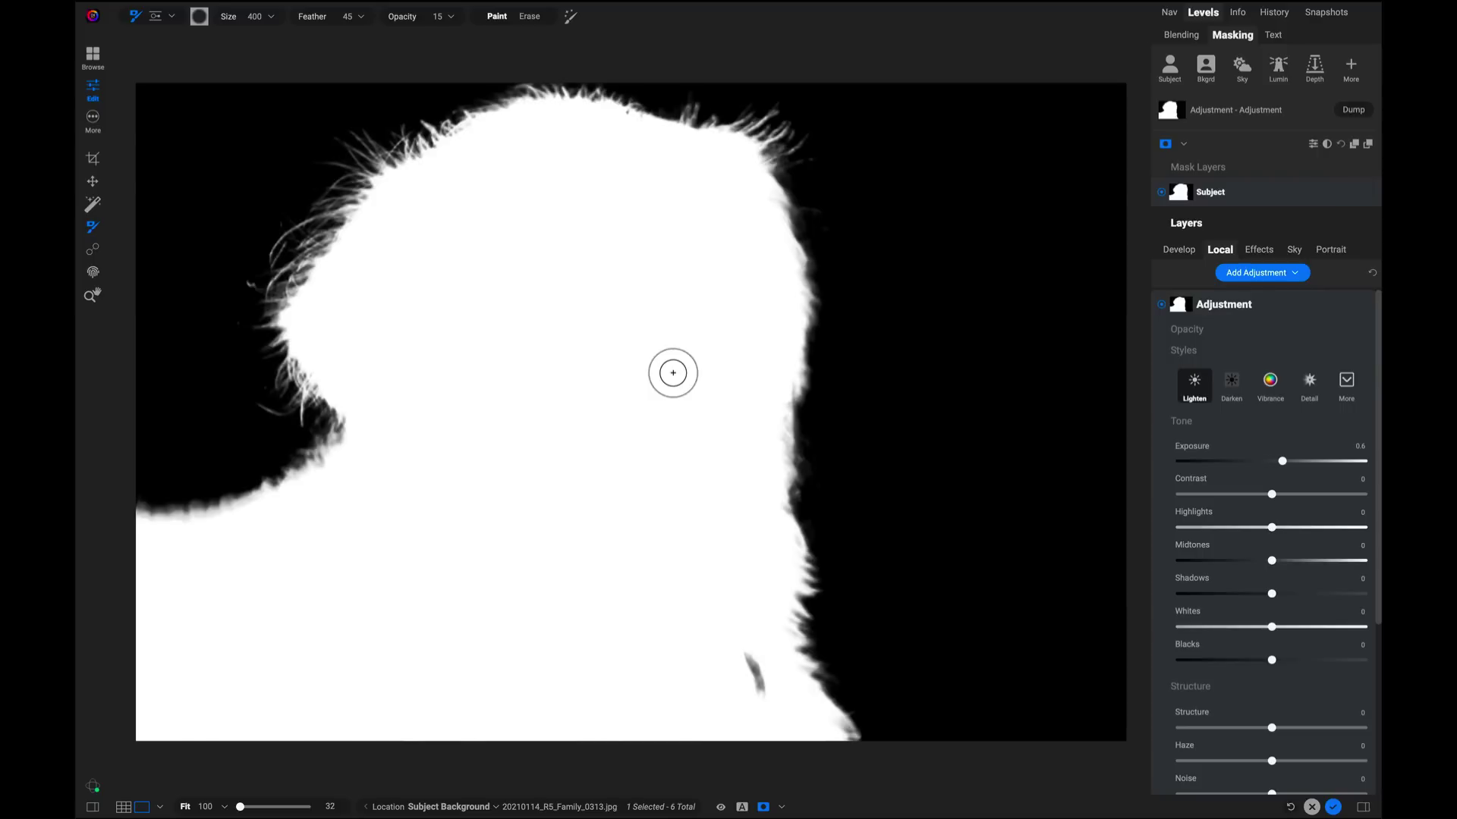
scroll(673, 373, "up", 3)
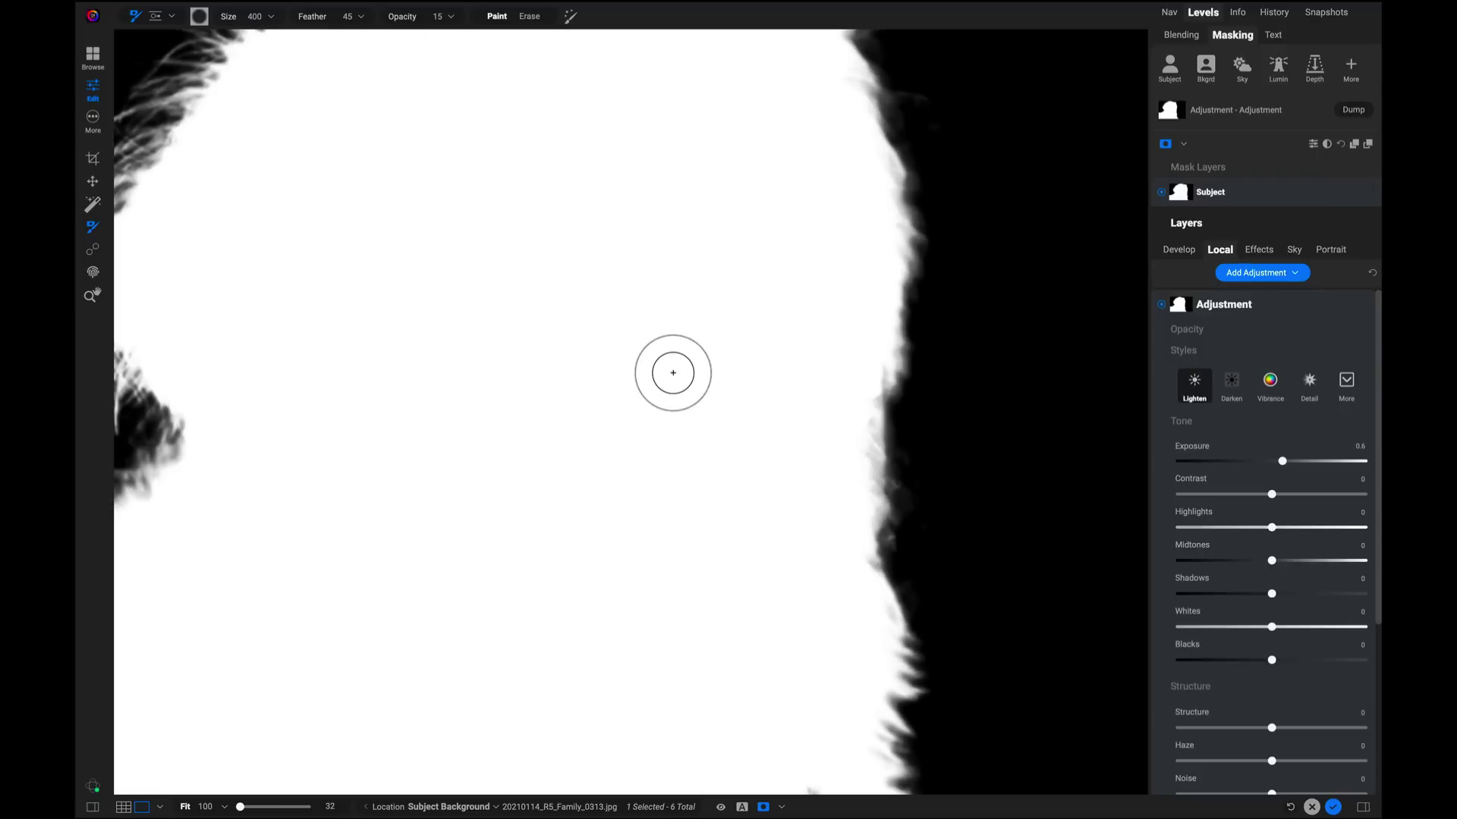
scroll(672, 373, "down", 5)
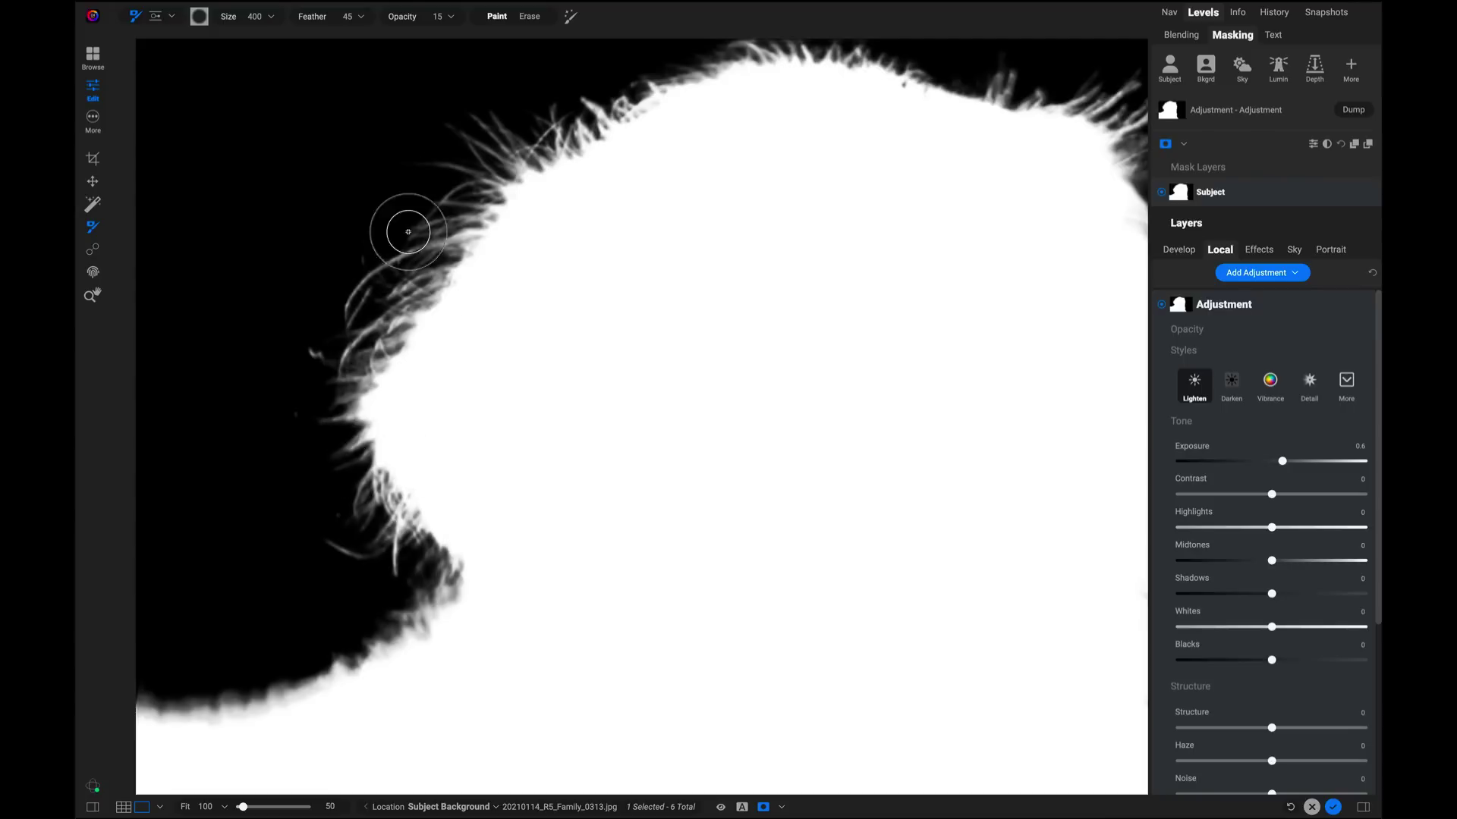
scroll(845, 127, "right", 3)
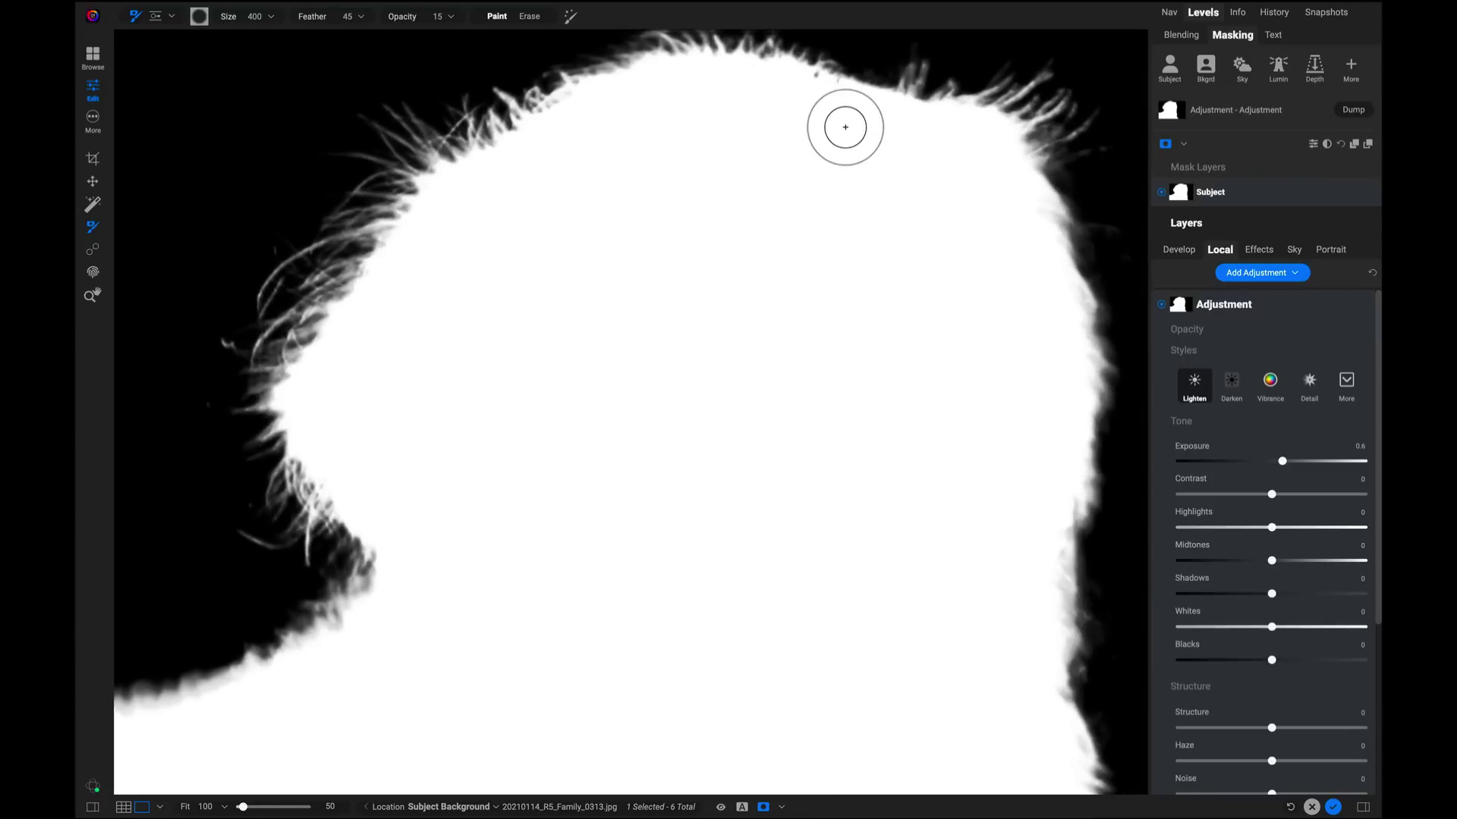
scroll(845, 128, "right", 3)
scroll(845, 128, "down", 4)
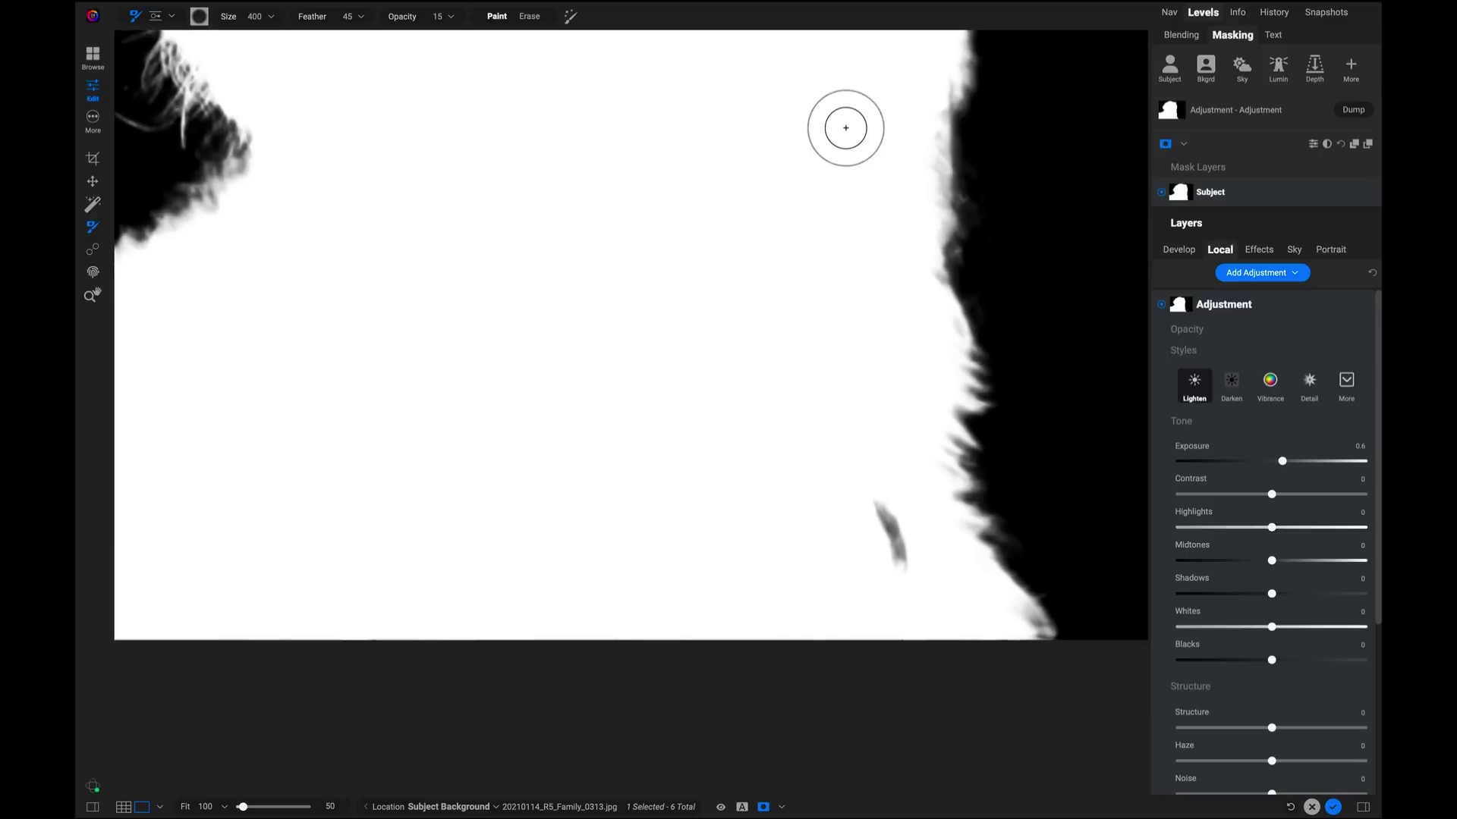
scroll(845, 122, "up", 4)
scroll(844, 121, "left", 3)
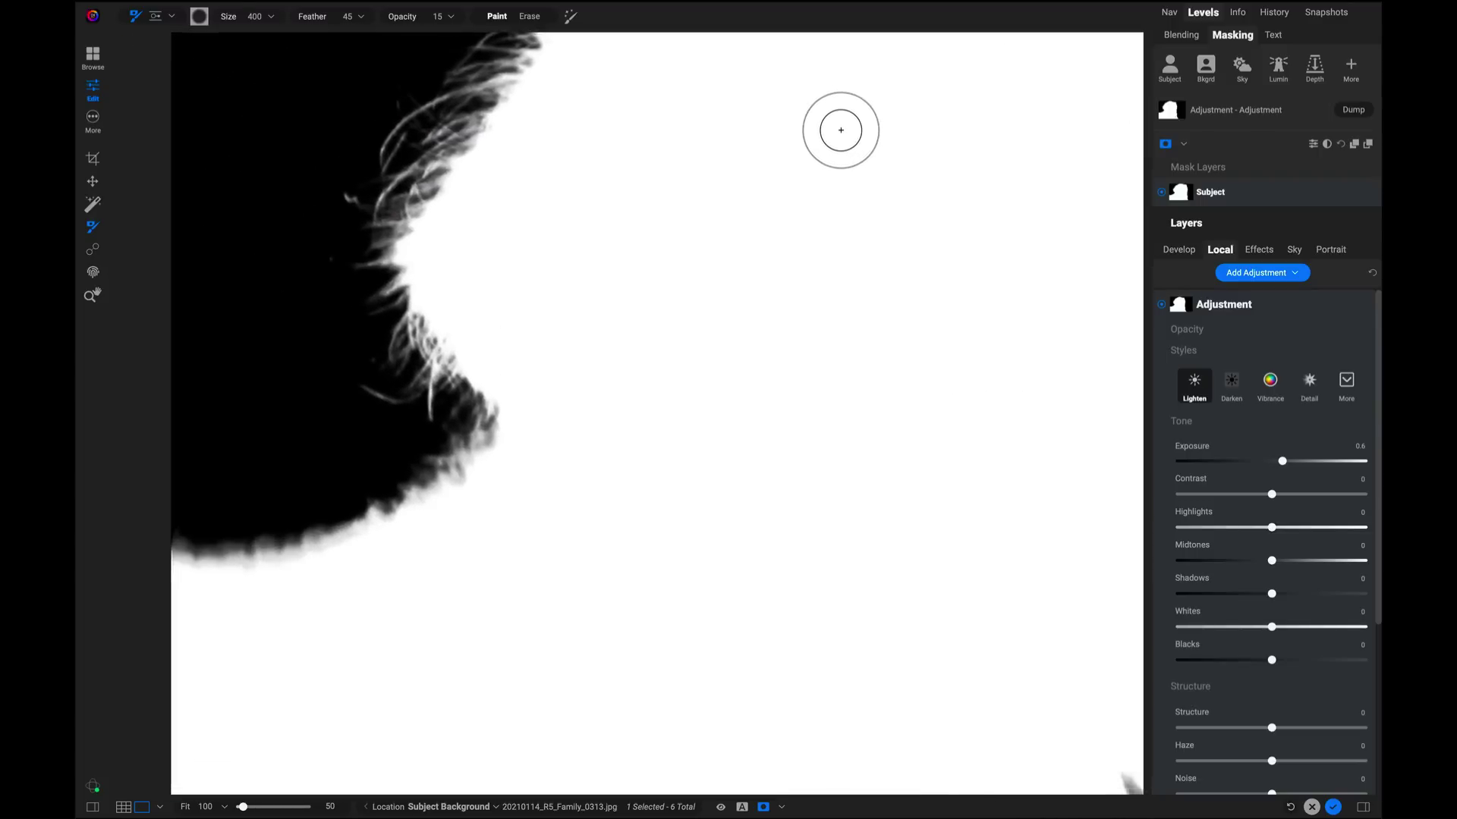
scroll(851, 123, "right", 3)
scroll(845, 127, "up", 4)
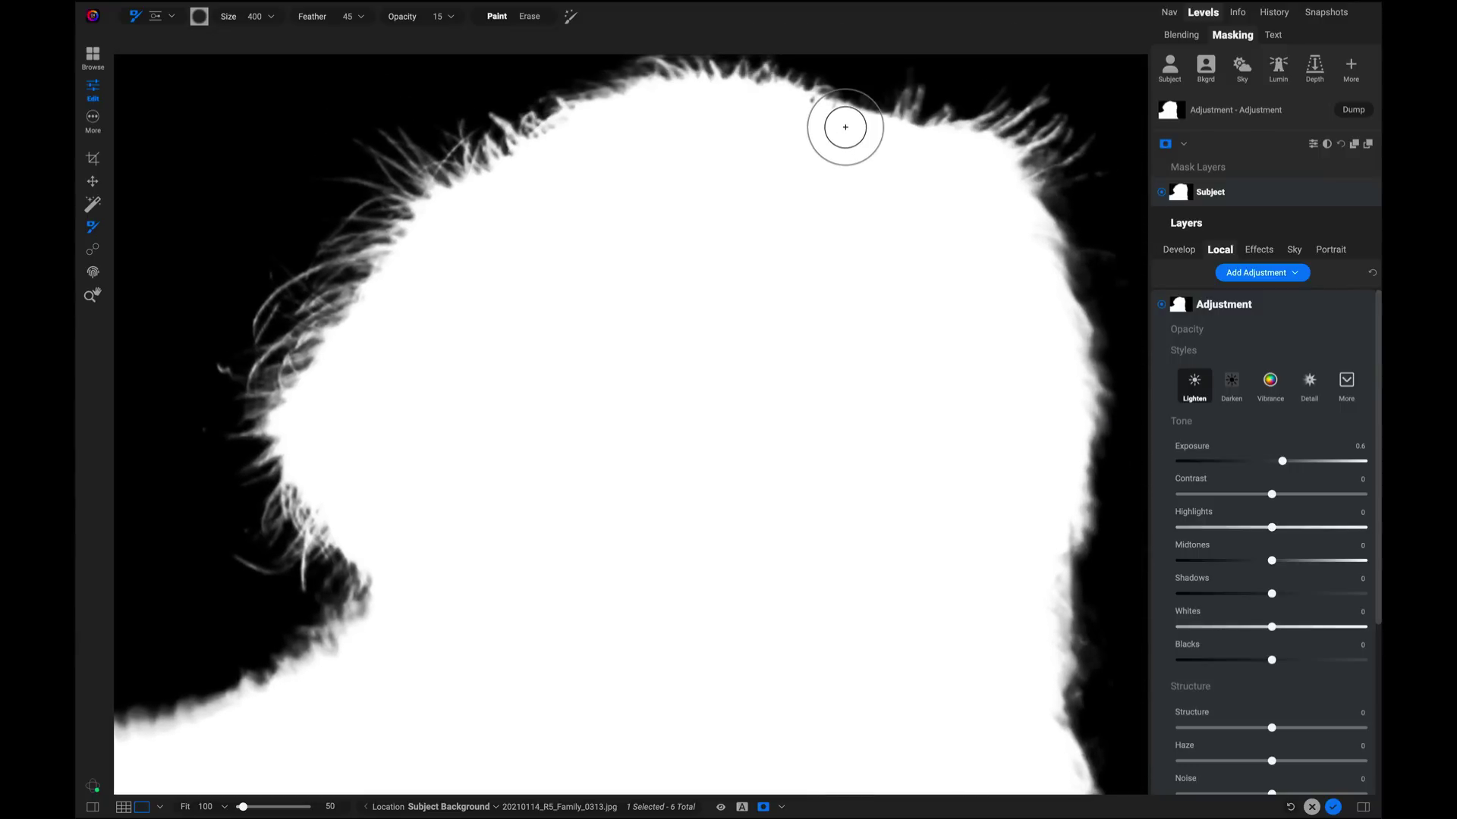
scroll(845, 127, "down", 2)
scroll(845, 127, "left", 1)
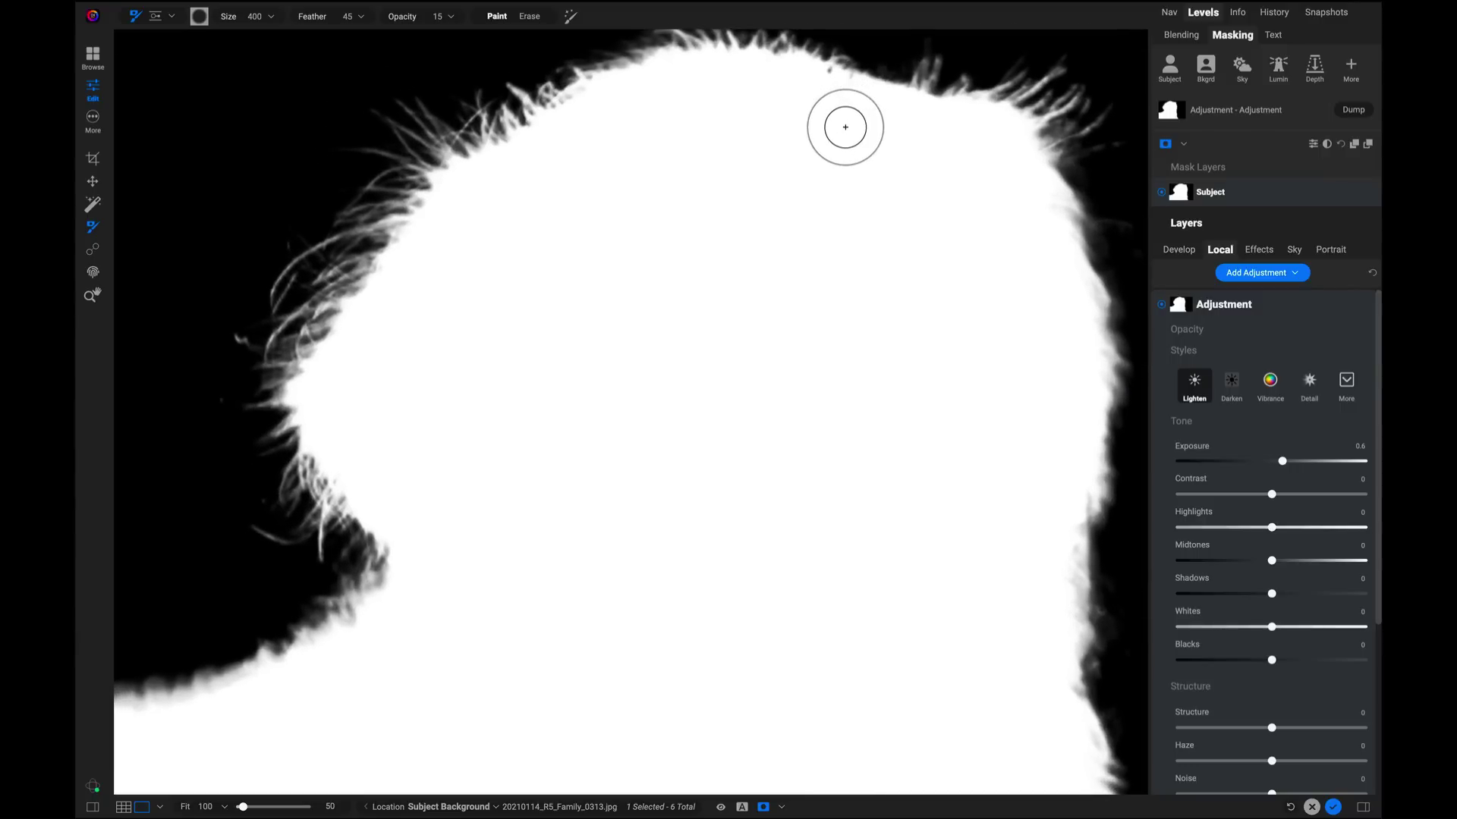
Step: Return from the mask view to the photo and slightly raise the Exposure of the dog's adjustment
key("ctrl+m")
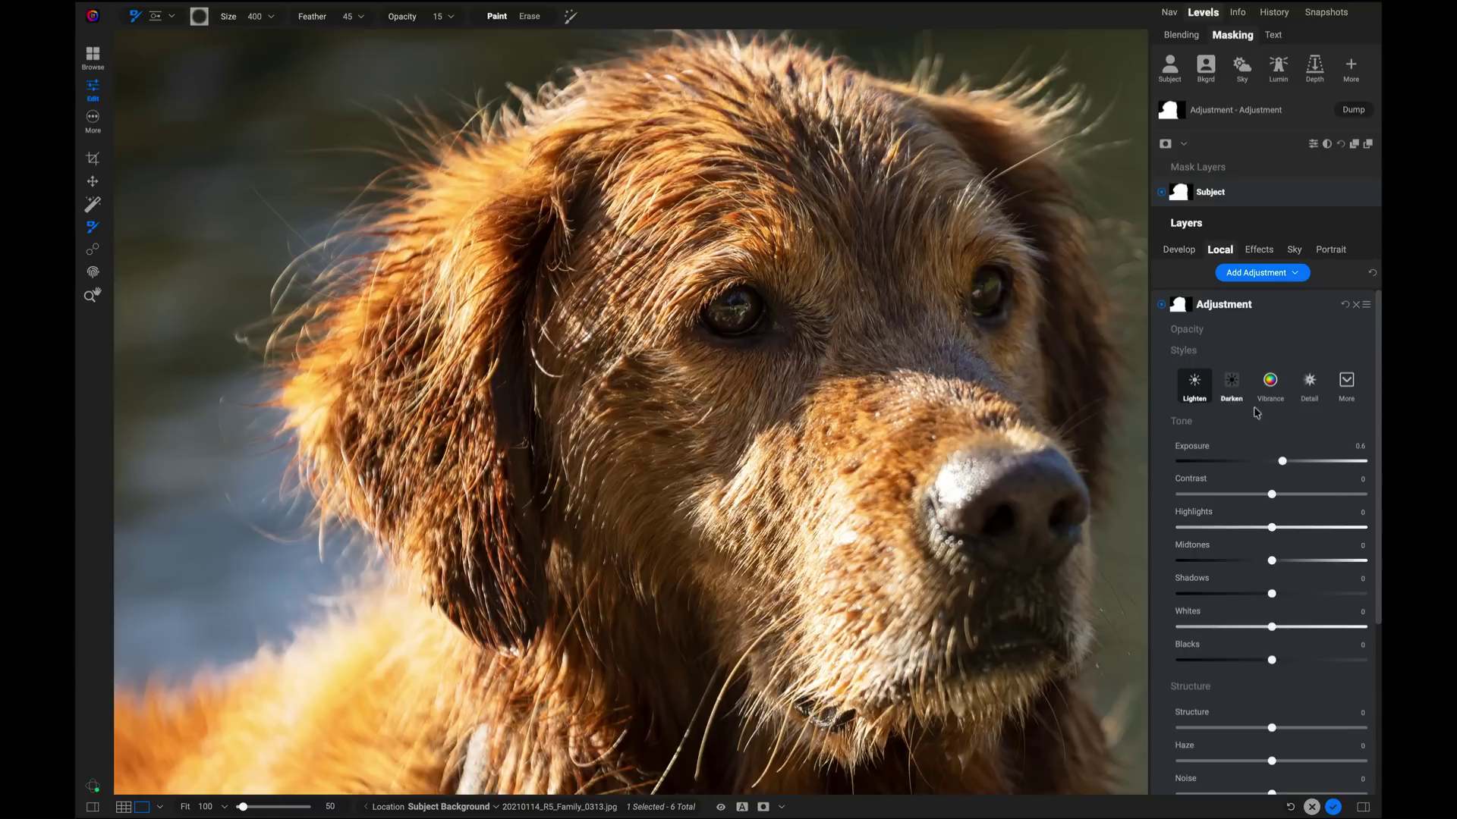
mouse_move(1282, 461)
left_mouse_down()
mouse_move(1323, 469)
mouse_move(1242, 480)
mouse_move(1322, 471)
mouse_move(1228, 463)
mouse_move(1309, 463)
mouse_move(1287, 465)
left_mouse_up()
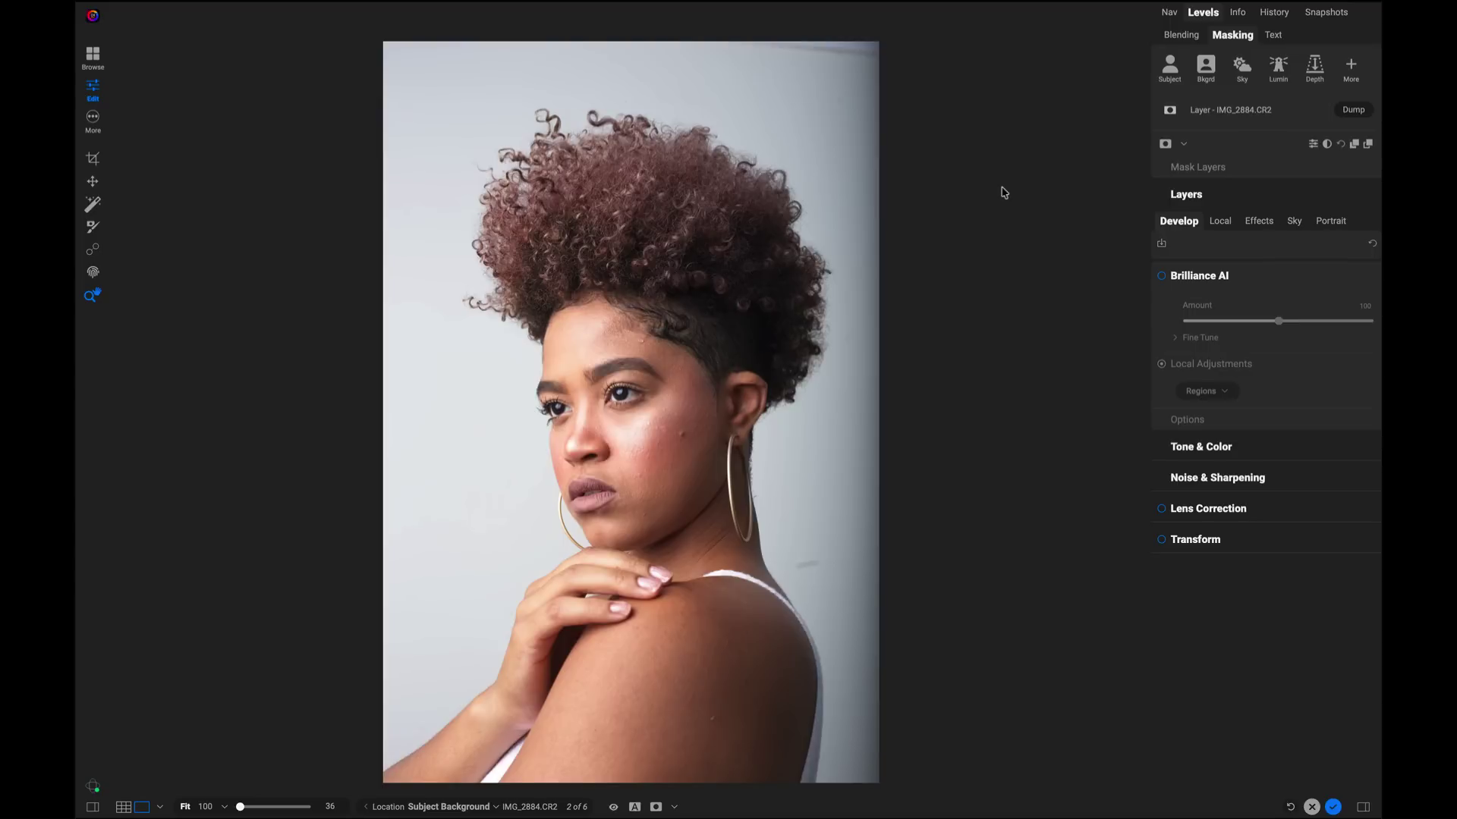
Step: Add a local adjustment to portrait IMG_2884.CR2, enable Paint with Color in Solid Paint mode, and mask it to the background
left_click(1220, 225)
left_click(1256, 244)
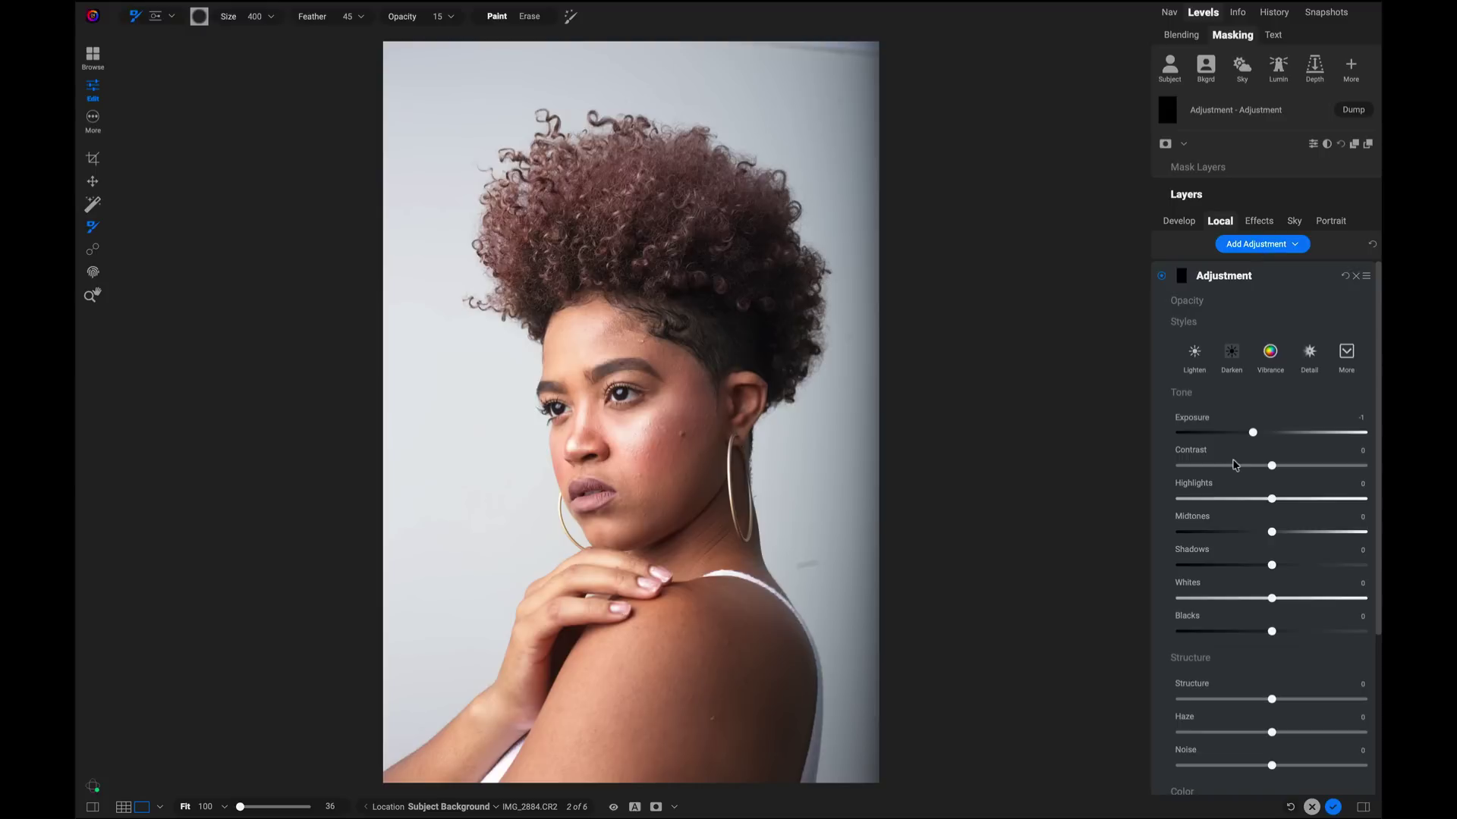
scroll(1236, 465, "down", 3)
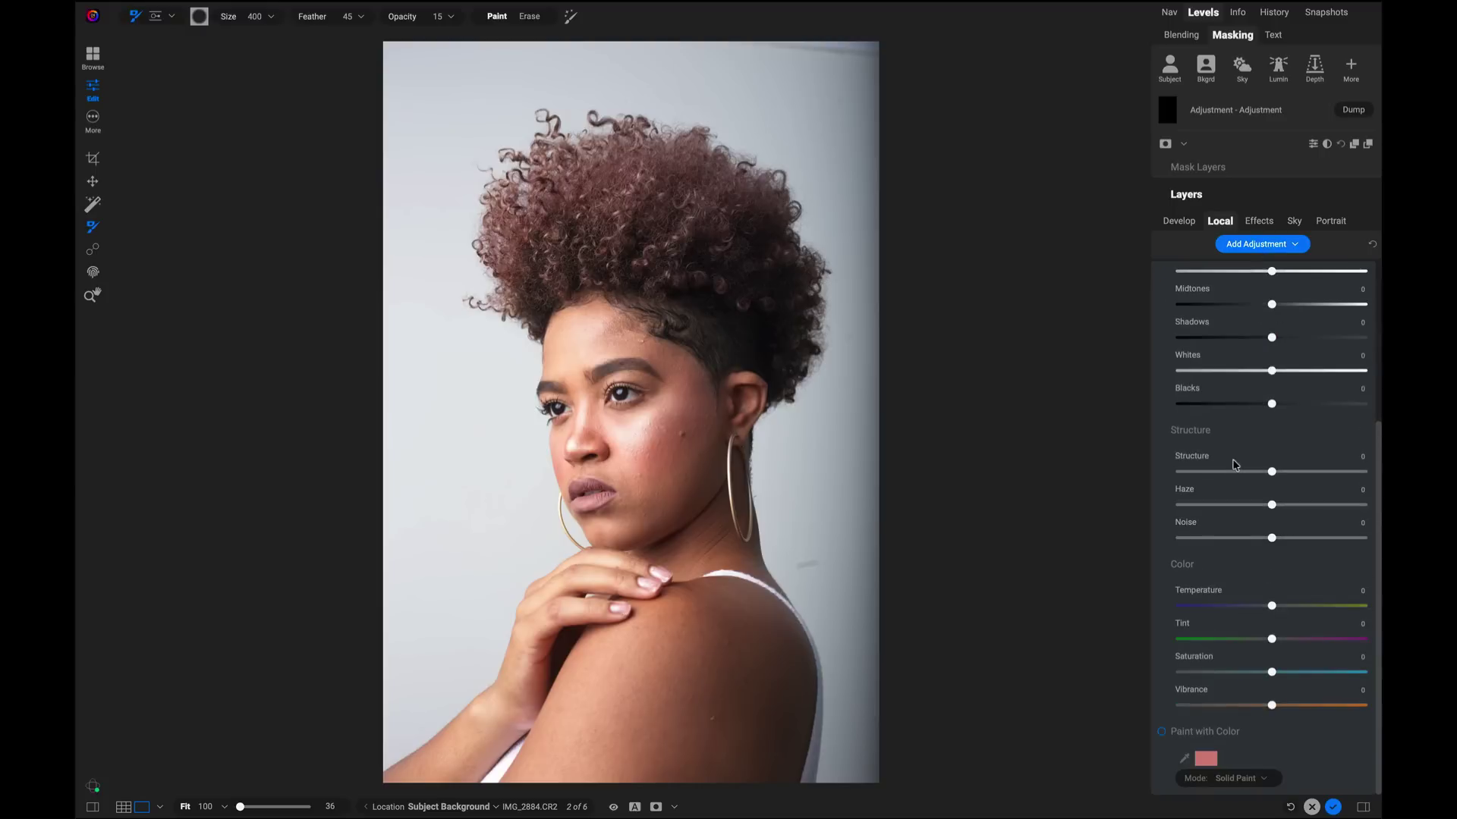
left_click(1163, 733)
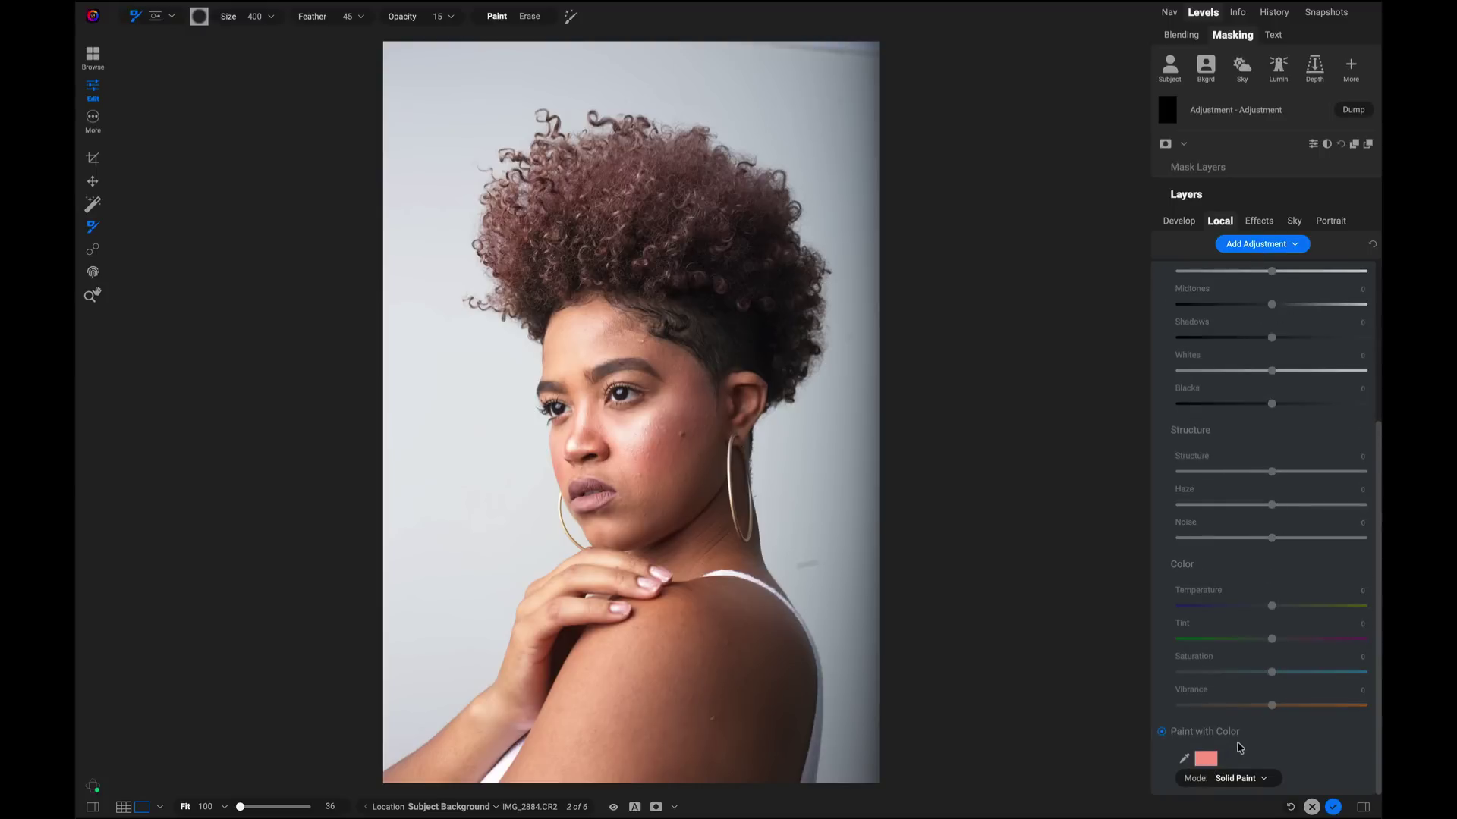
scroll(1206, 763, "up", 3)
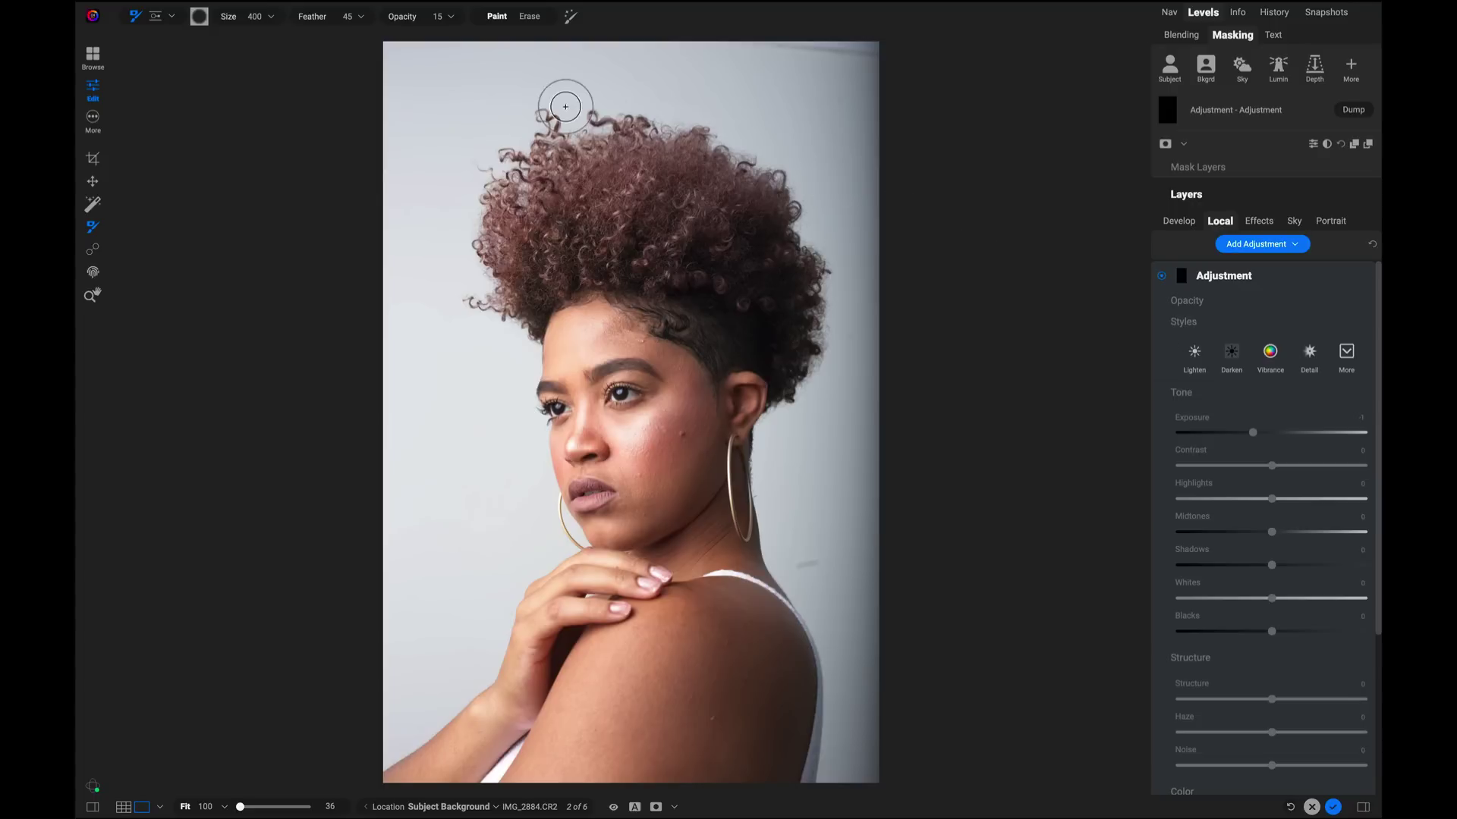
left_click(1206, 65)
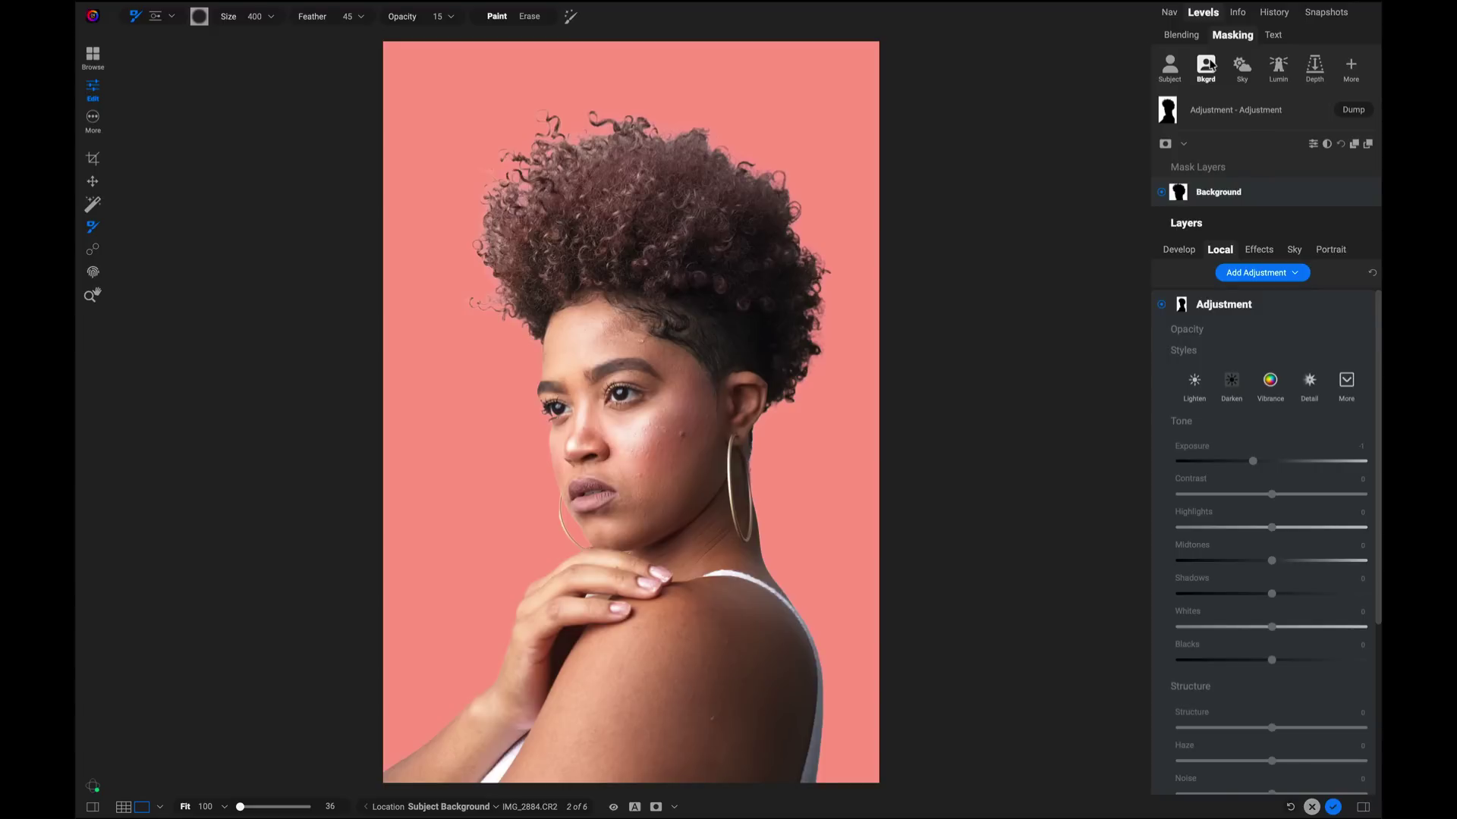
Step: Shift the hue of the background's paint color to purple using the HSB sliders
scroll(1280, 531, "down", 5)
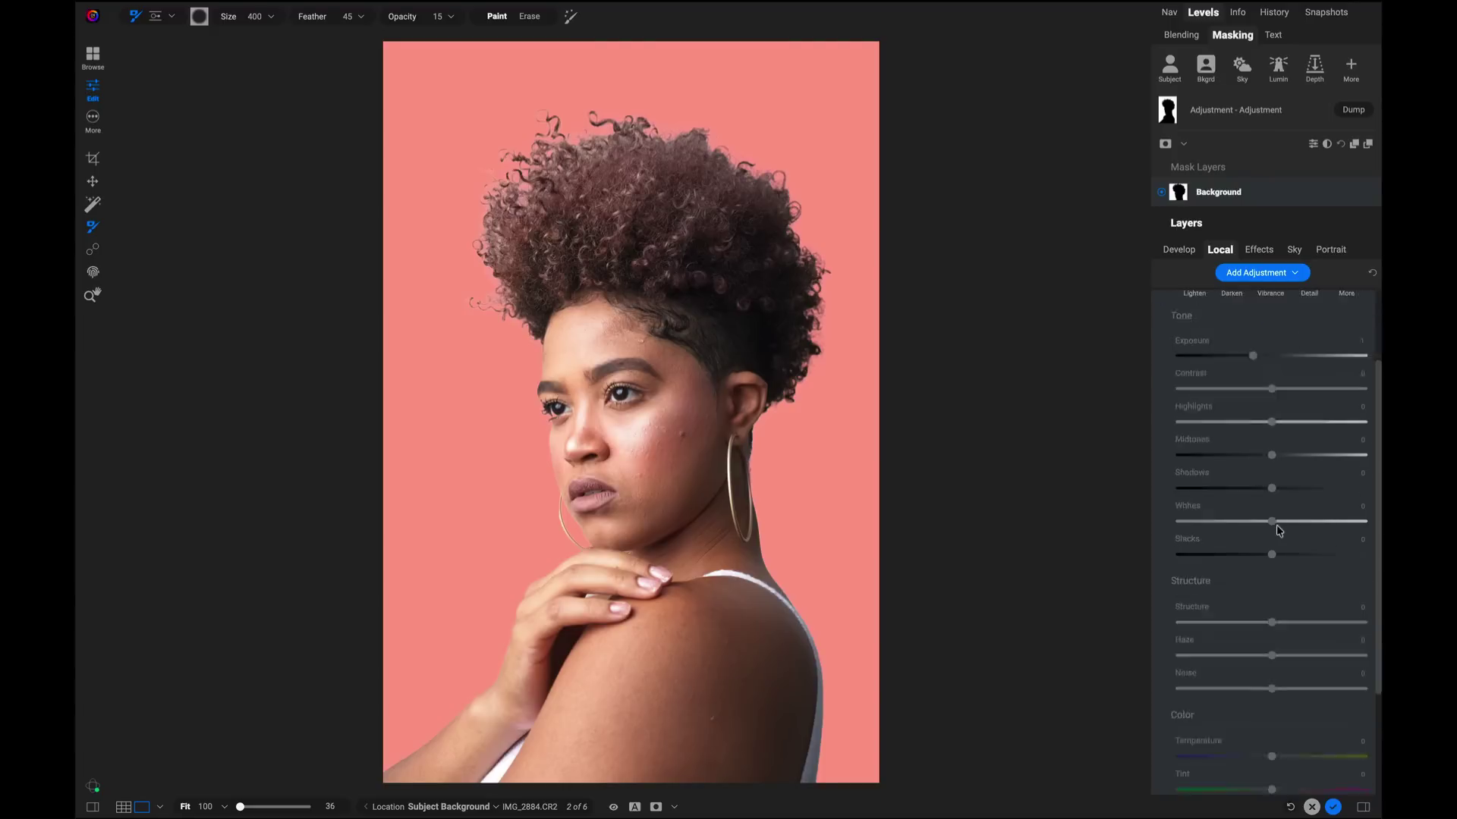
left_click(1211, 760)
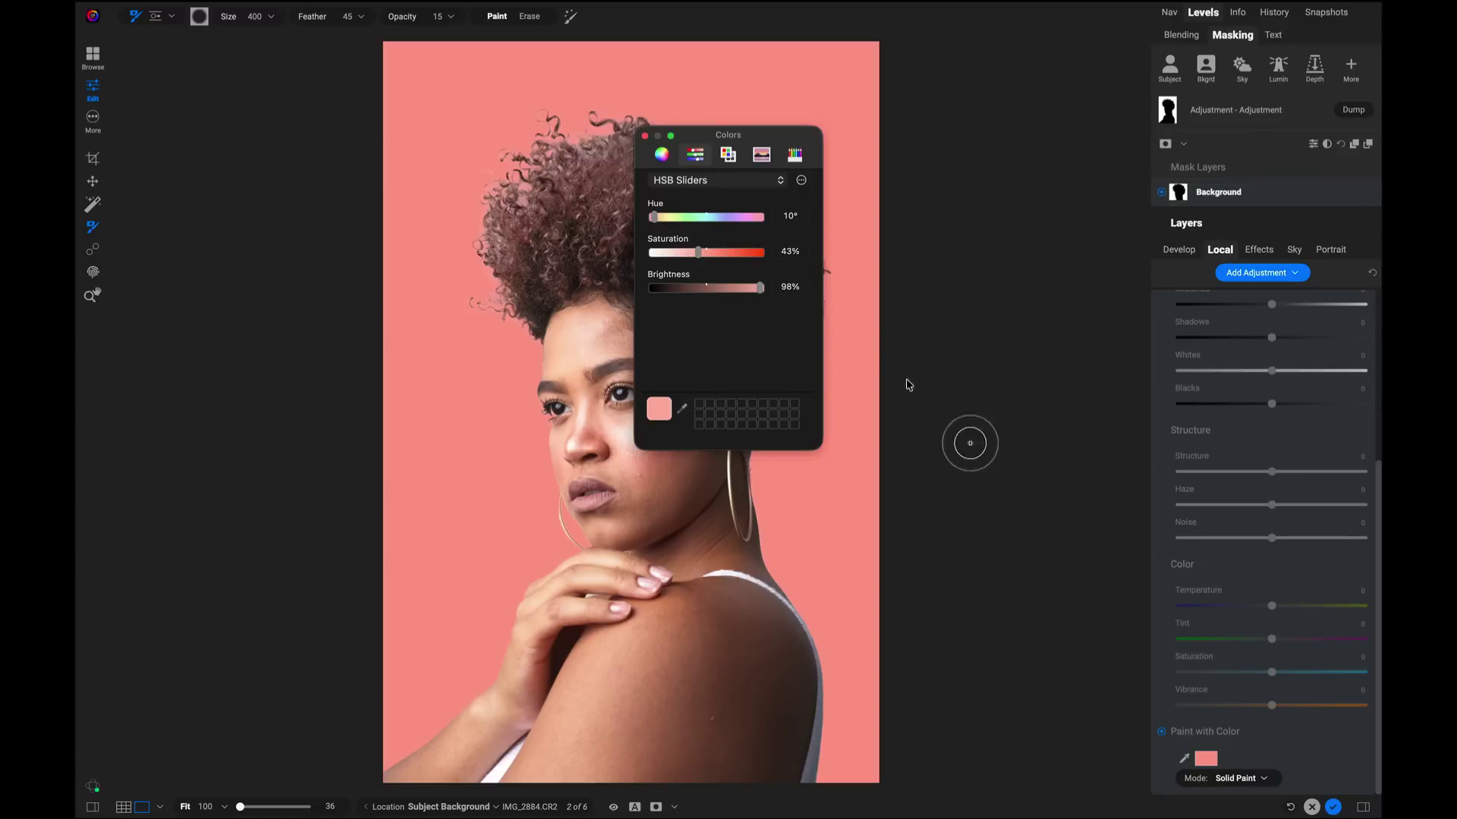
left_click(702, 217)
left_click_drag(702, 218, 735, 225)
left_click(645, 136)
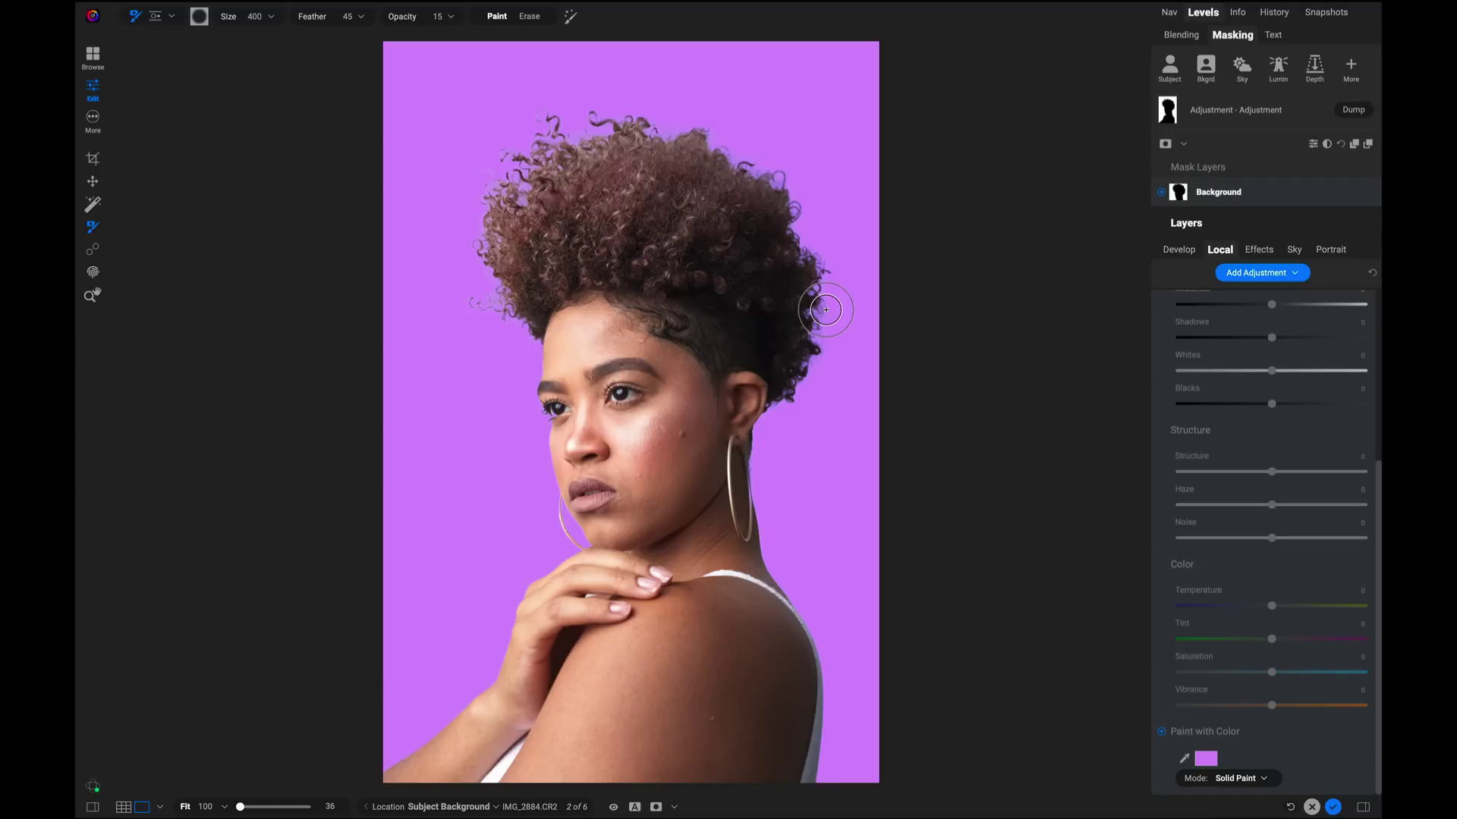
Step: Examine the cutout around the curly hair up close, against the purple background and in the mask view
key("super+equal")
key("super+equal")
scroll(826, 308, "up", 3)
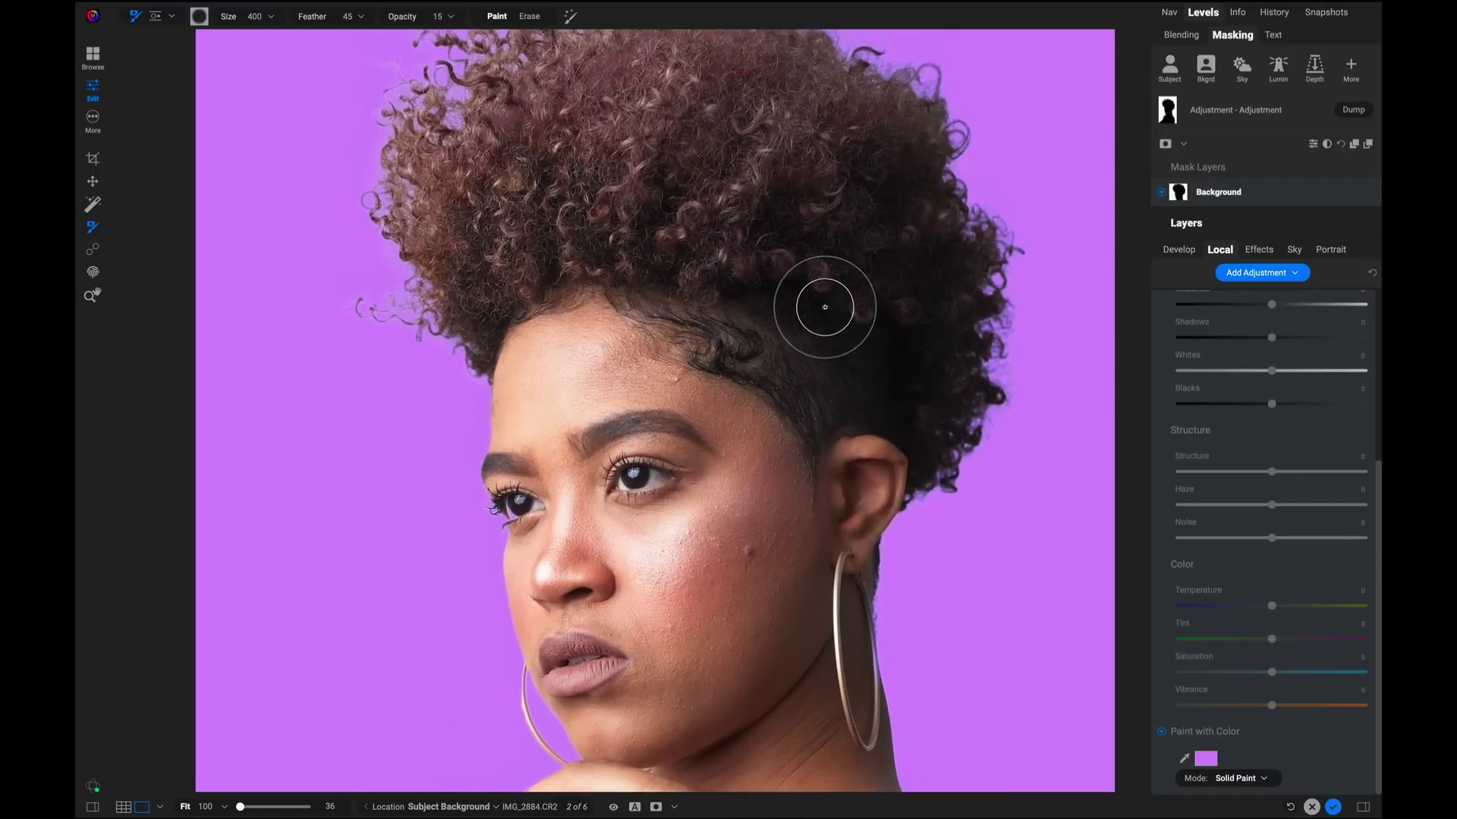
scroll(759, 228, "up", 3)
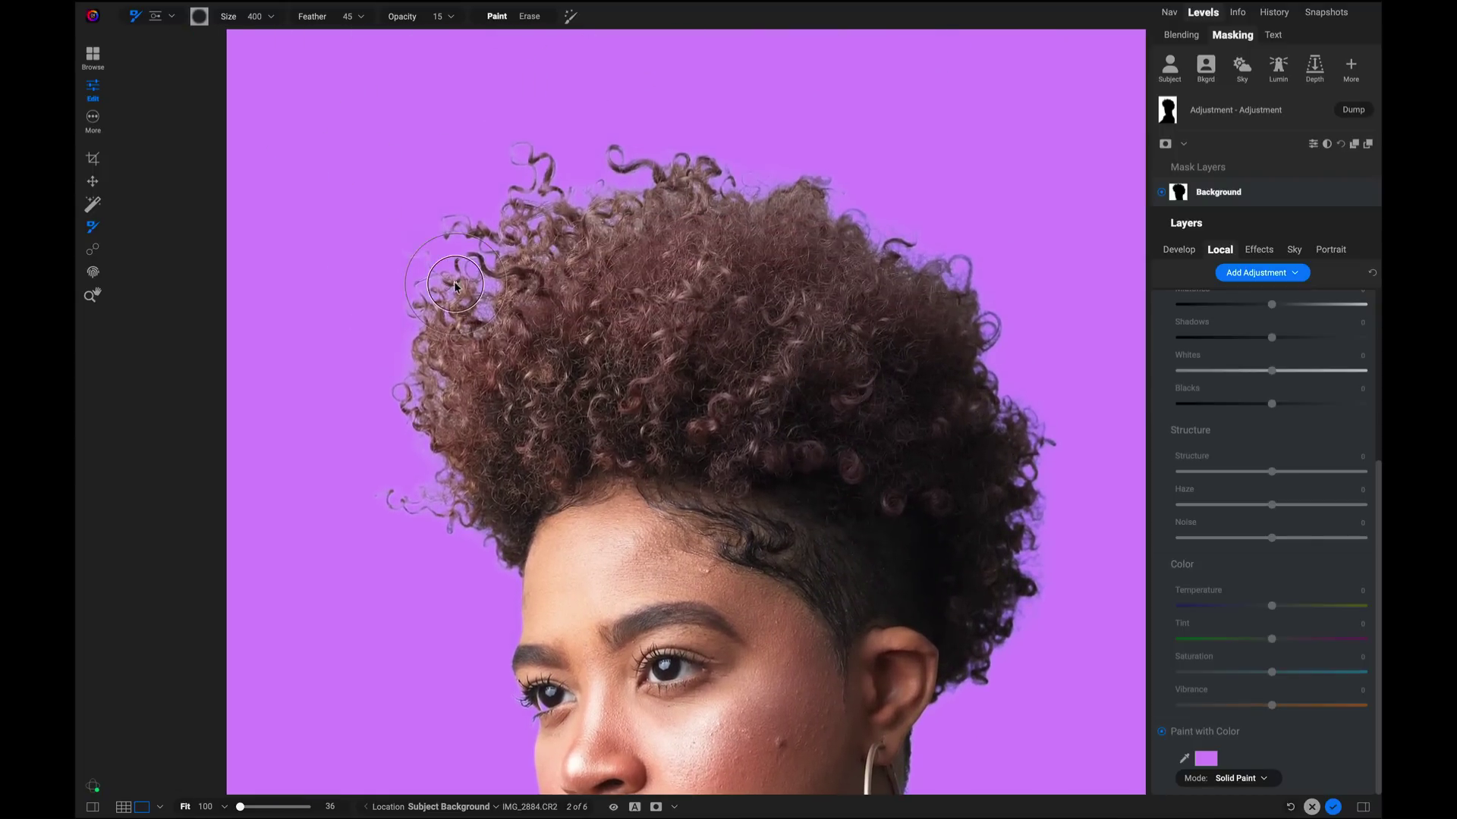
key("ctrl+m")
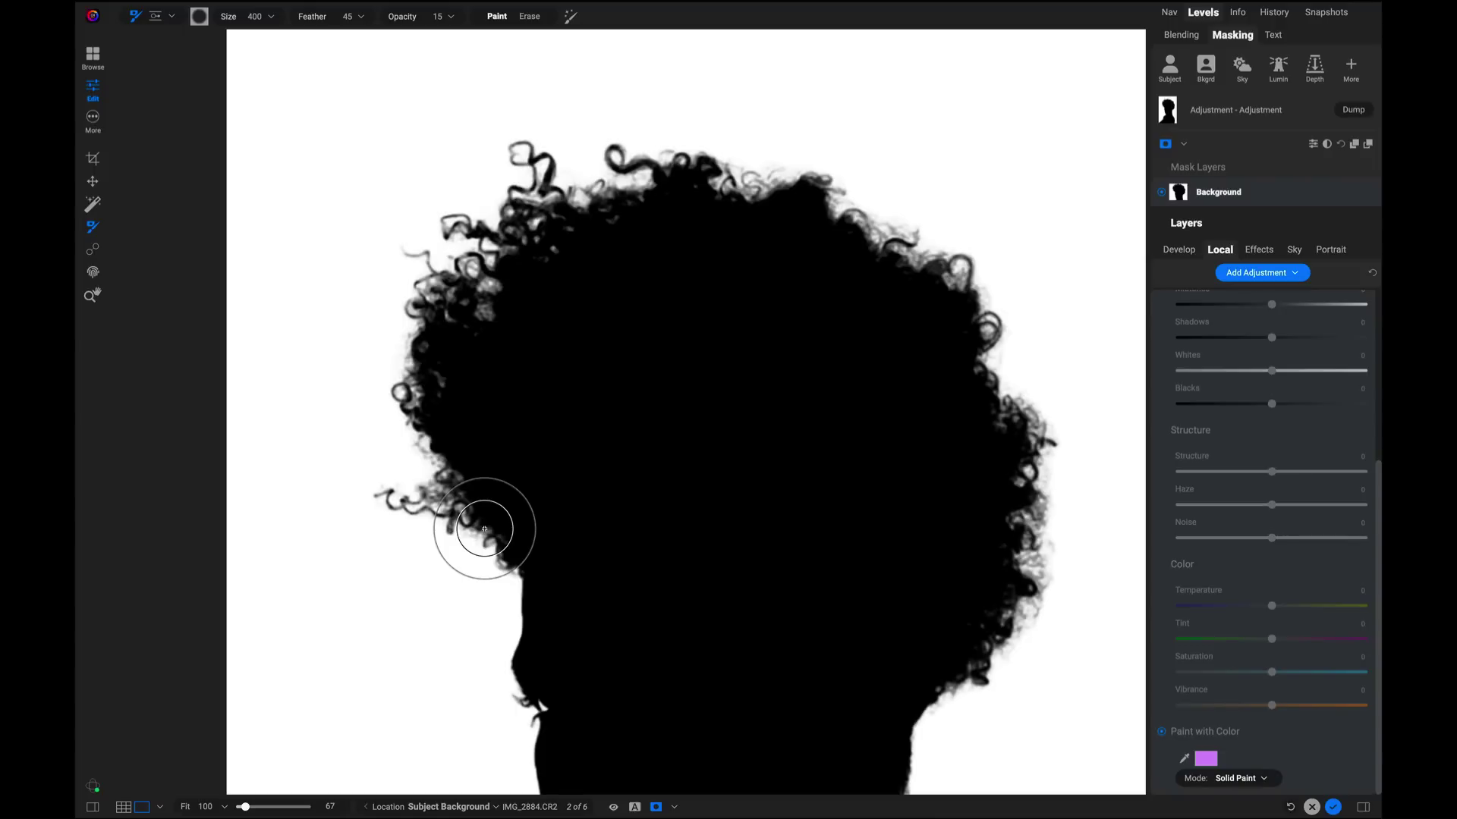
Step: Discard the portrait's edits and go to the tree photo Mat.021.OG.jpg for editing
left_click(1313, 810)
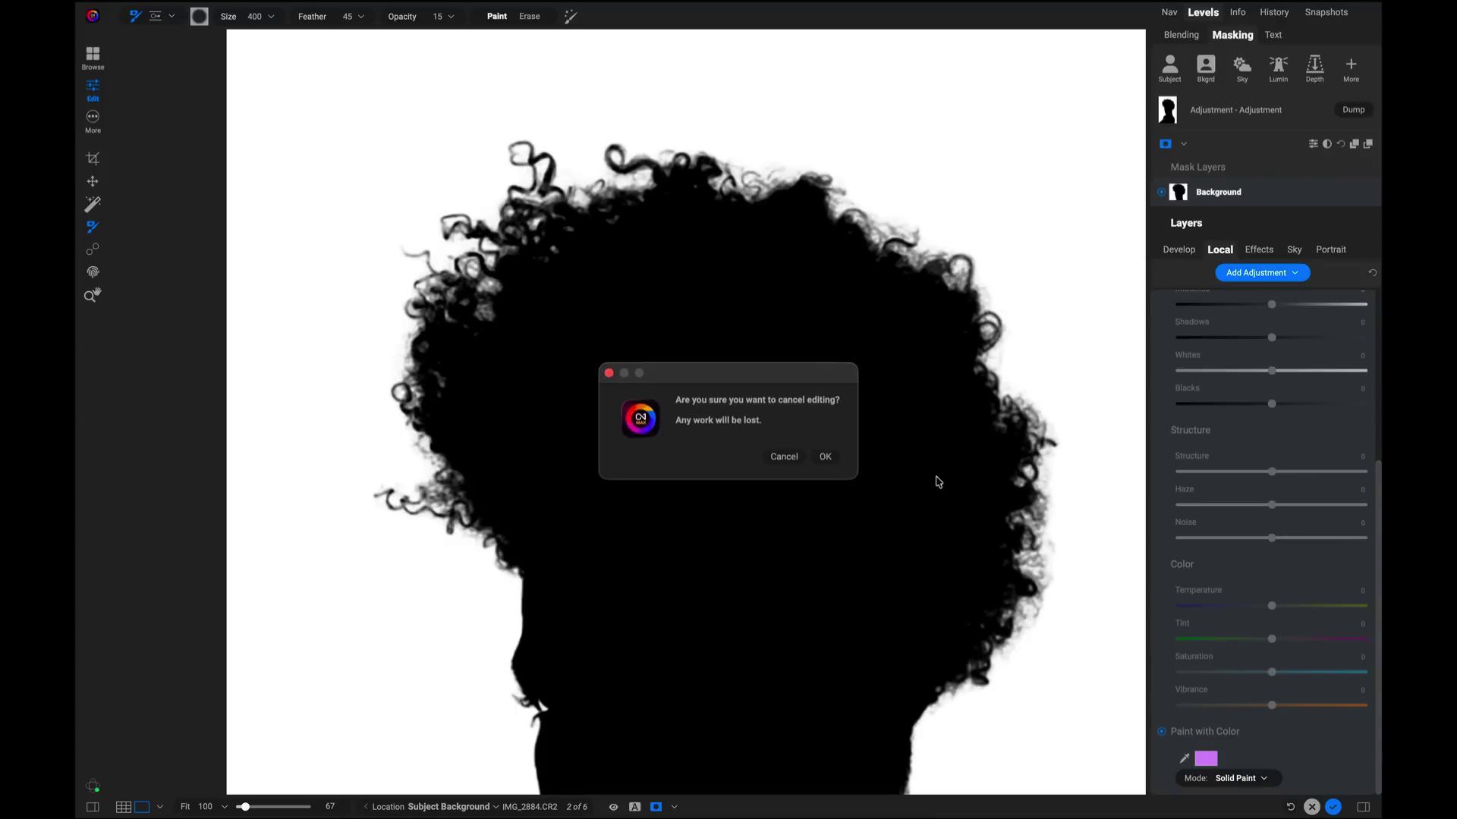
left_click(829, 458)
left_click(727, 232)
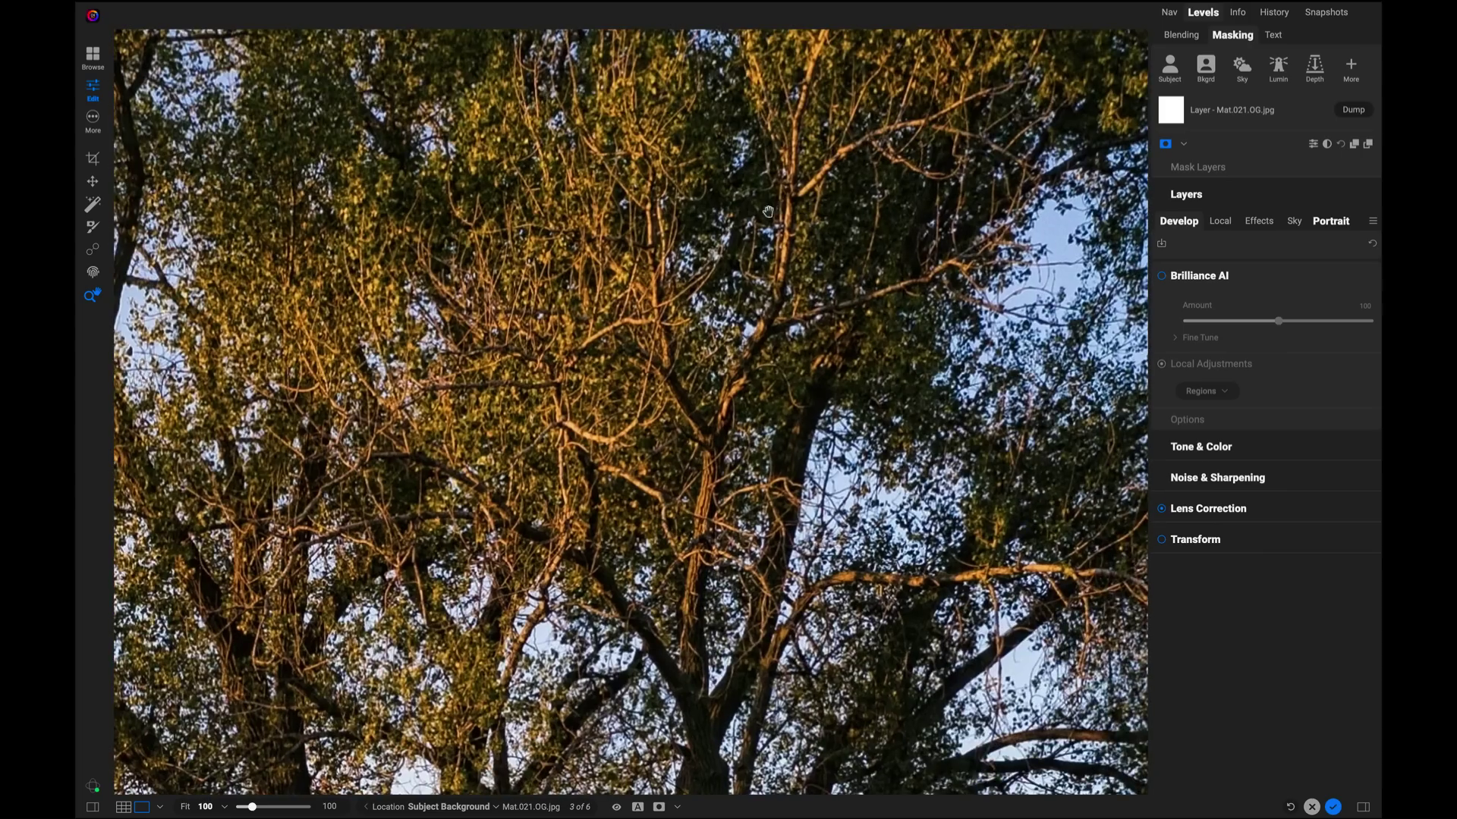
Step: Examine the tree's leaves, branches and the small sky gaps between them at 200% zoom
left_click_drag(786, 212, 552, 481)
left_click_drag(647, 266, 471, 475)
key("super+equal")
left_click_drag(580, 307, 872, 312)
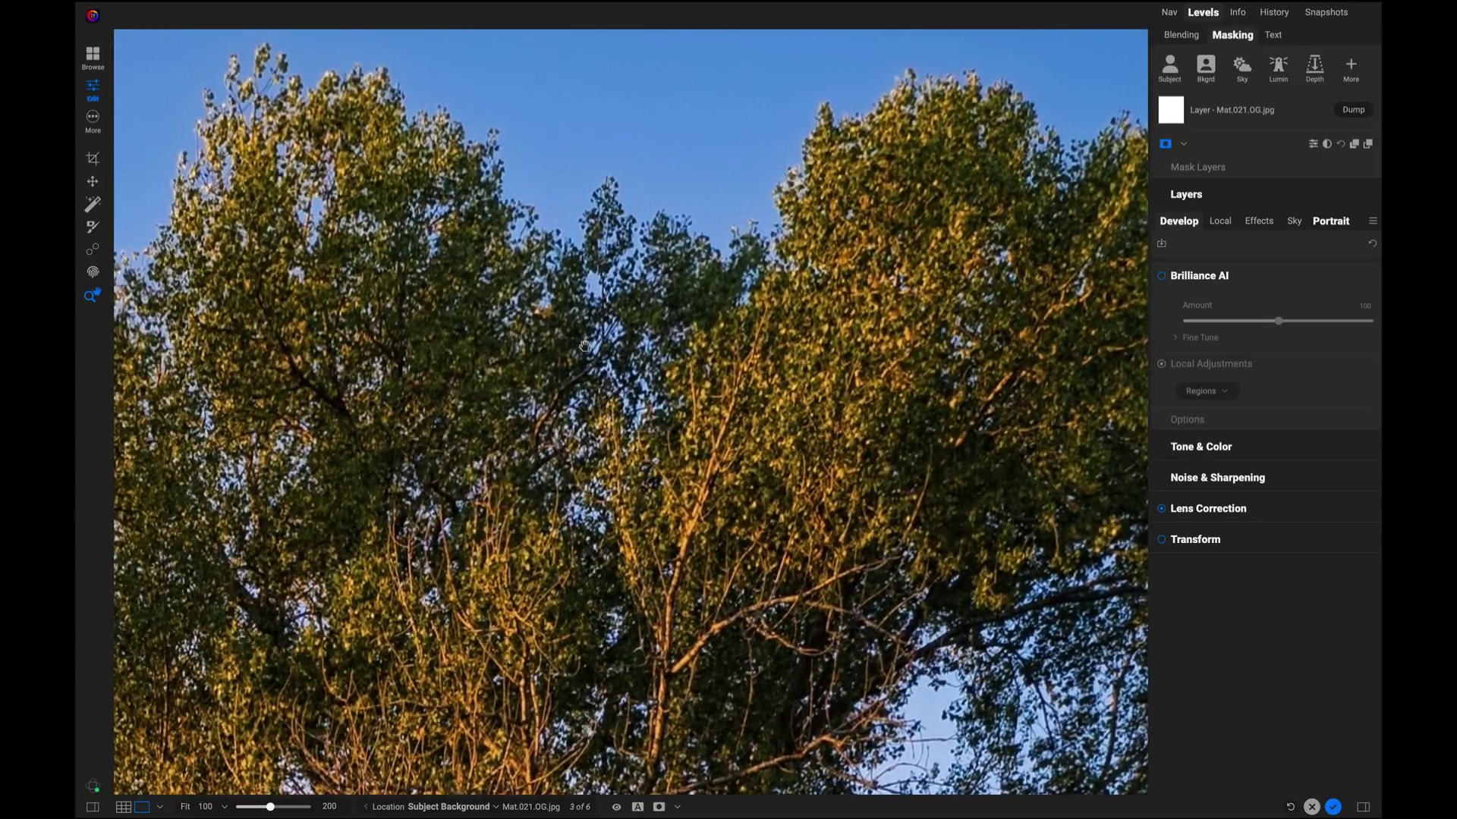
left_click_drag(581, 362, 669, 284)
left_click_drag(380, 378, 839, 460)
left_click_drag(374, 510, 676, 196)
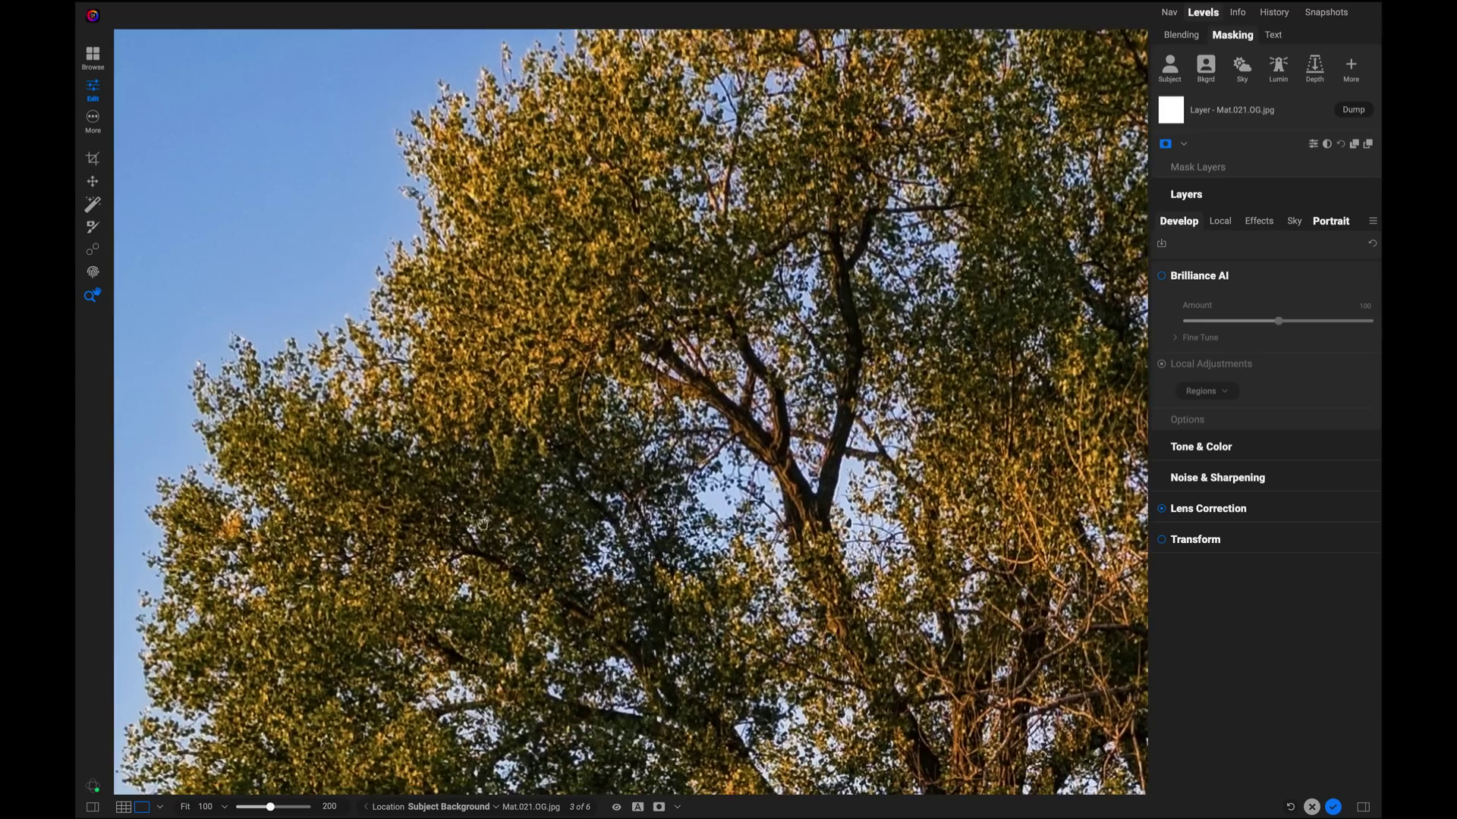
left_click_drag(504, 491, 428, 239)
left_click_drag(789, 260, 494, 164)
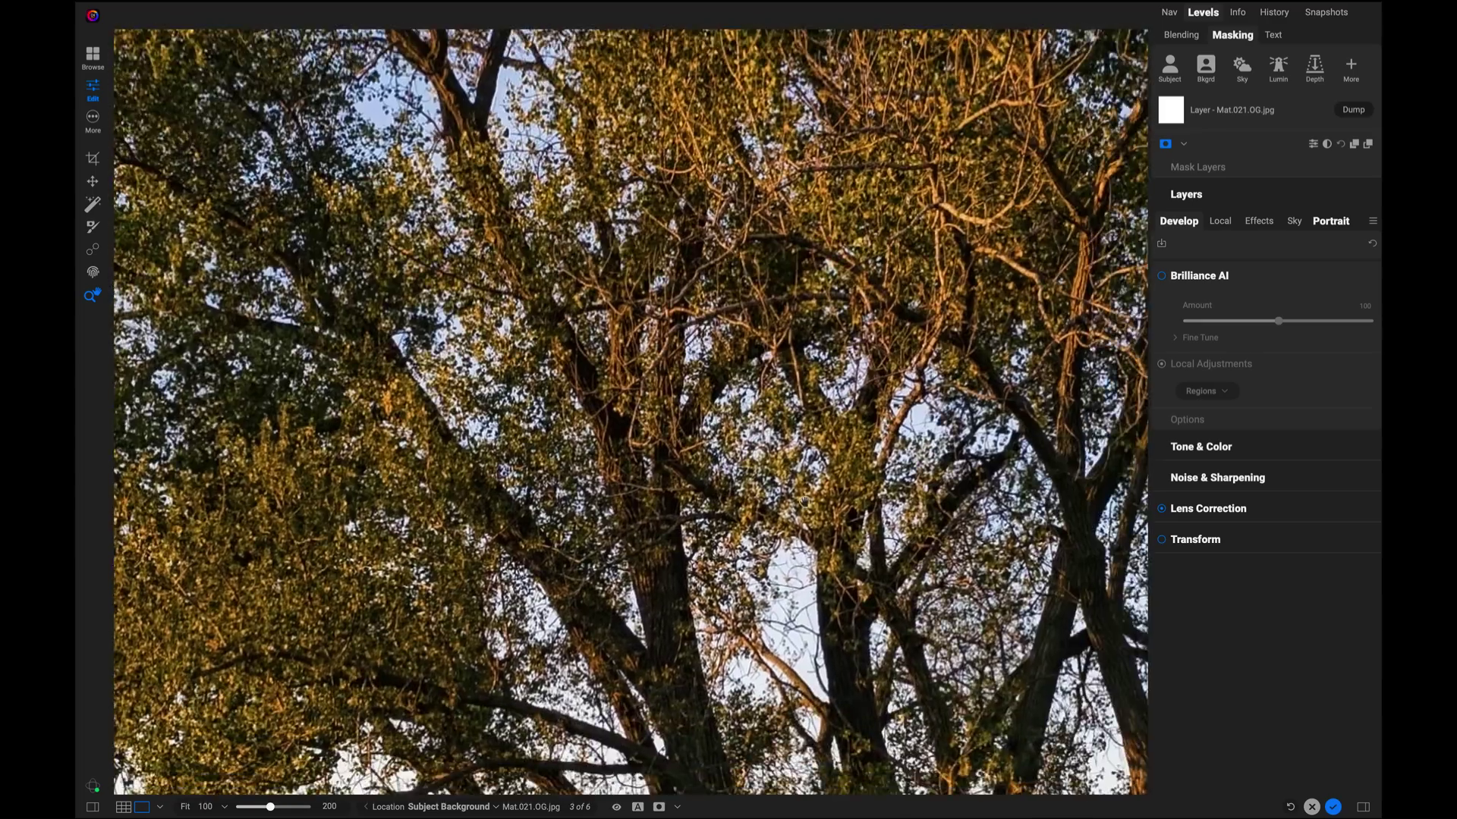
left_click_drag(745, 421, 649, 228)
left_click_drag(796, 444, 537, 473)
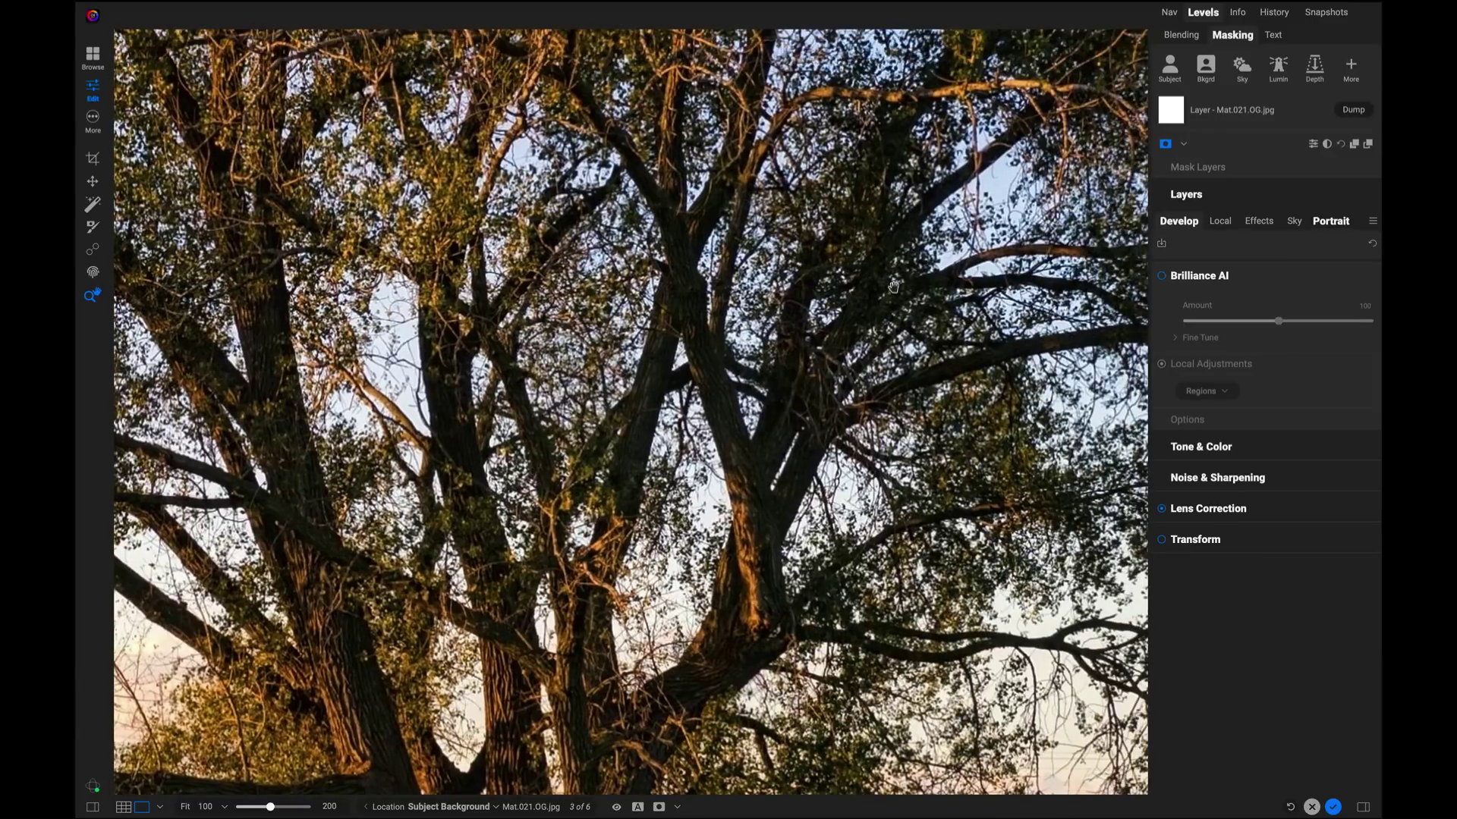
left_click_drag(861, 325, 764, 507)
left_click_drag(898, 285, 859, 391)
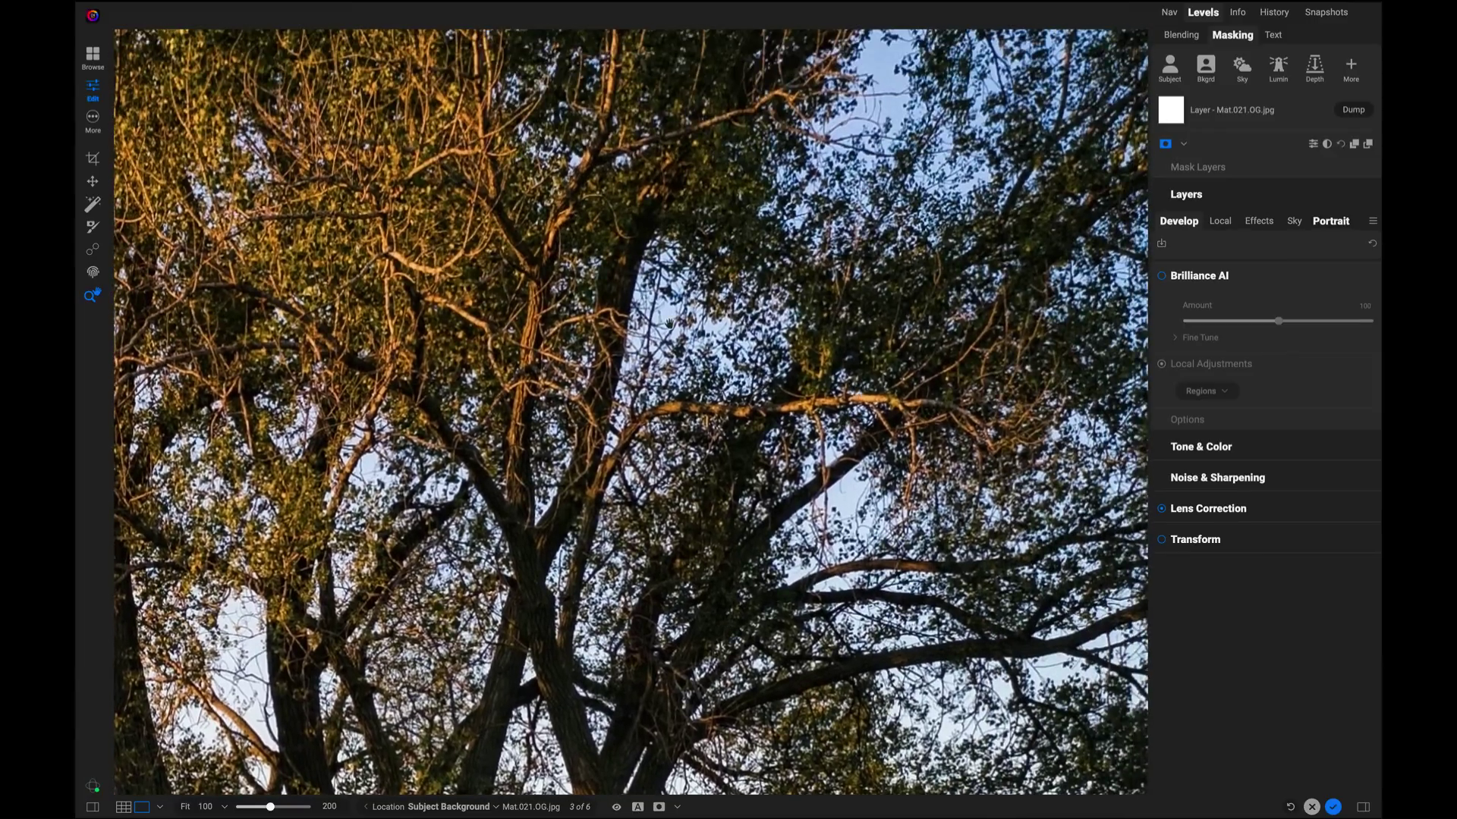
left_click_drag(550, 318, 762, 376)
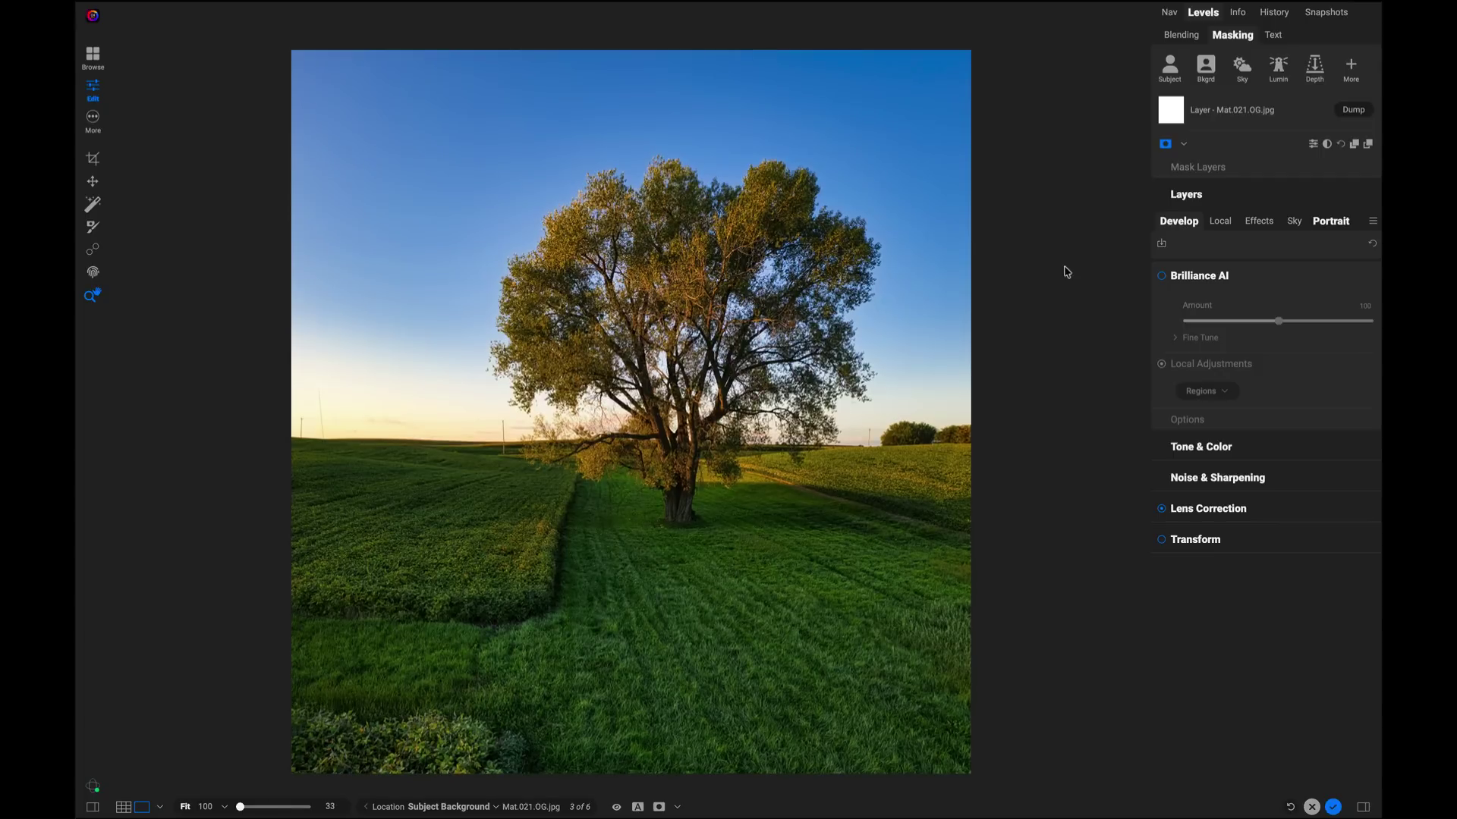
Step: Add a local adjustment with exposure -1 to the tree photo and limit it to the area behind the tree with a background mask
left_click(1223, 222)
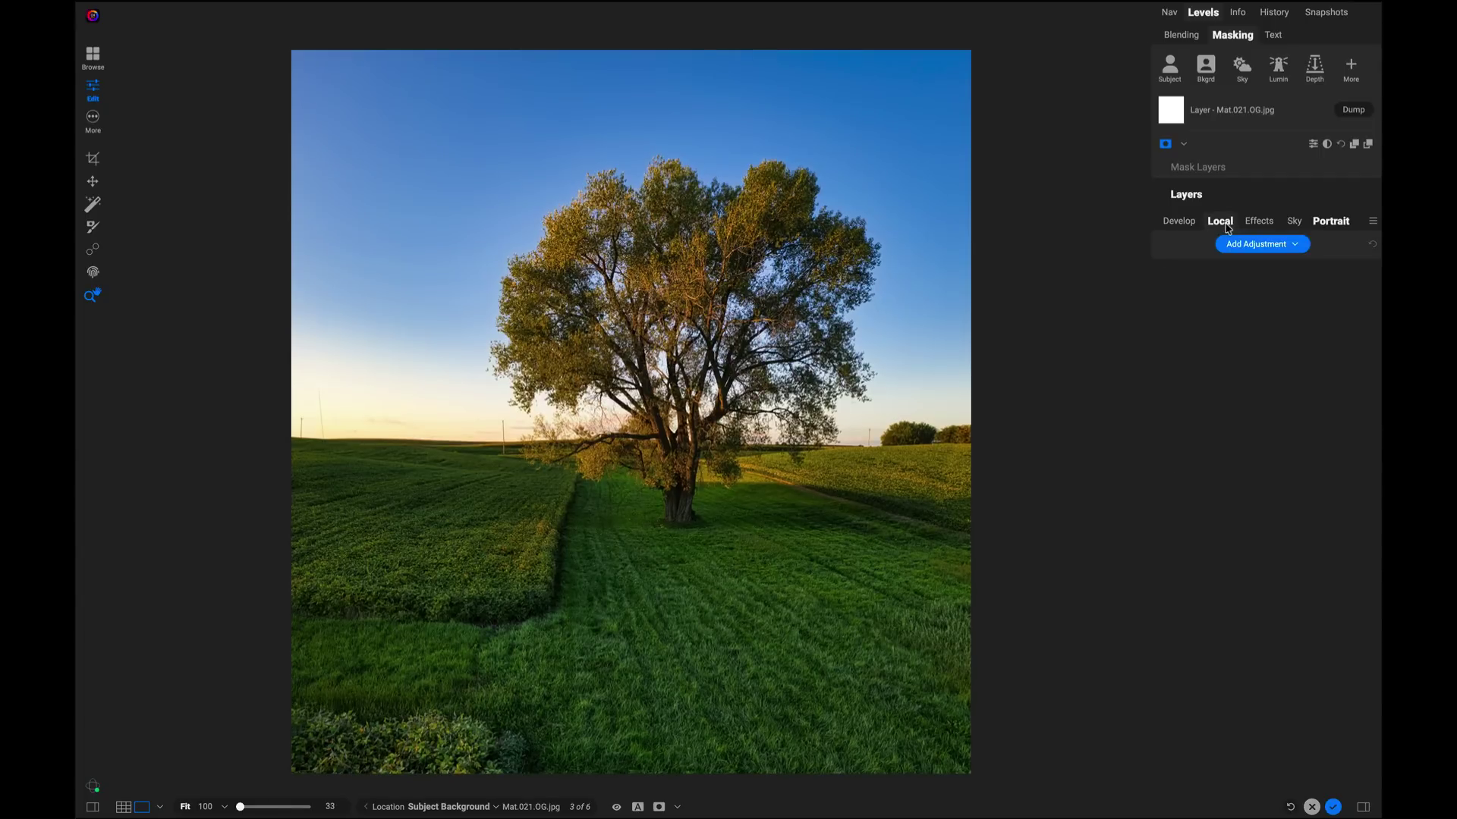
left_click(1250, 246)
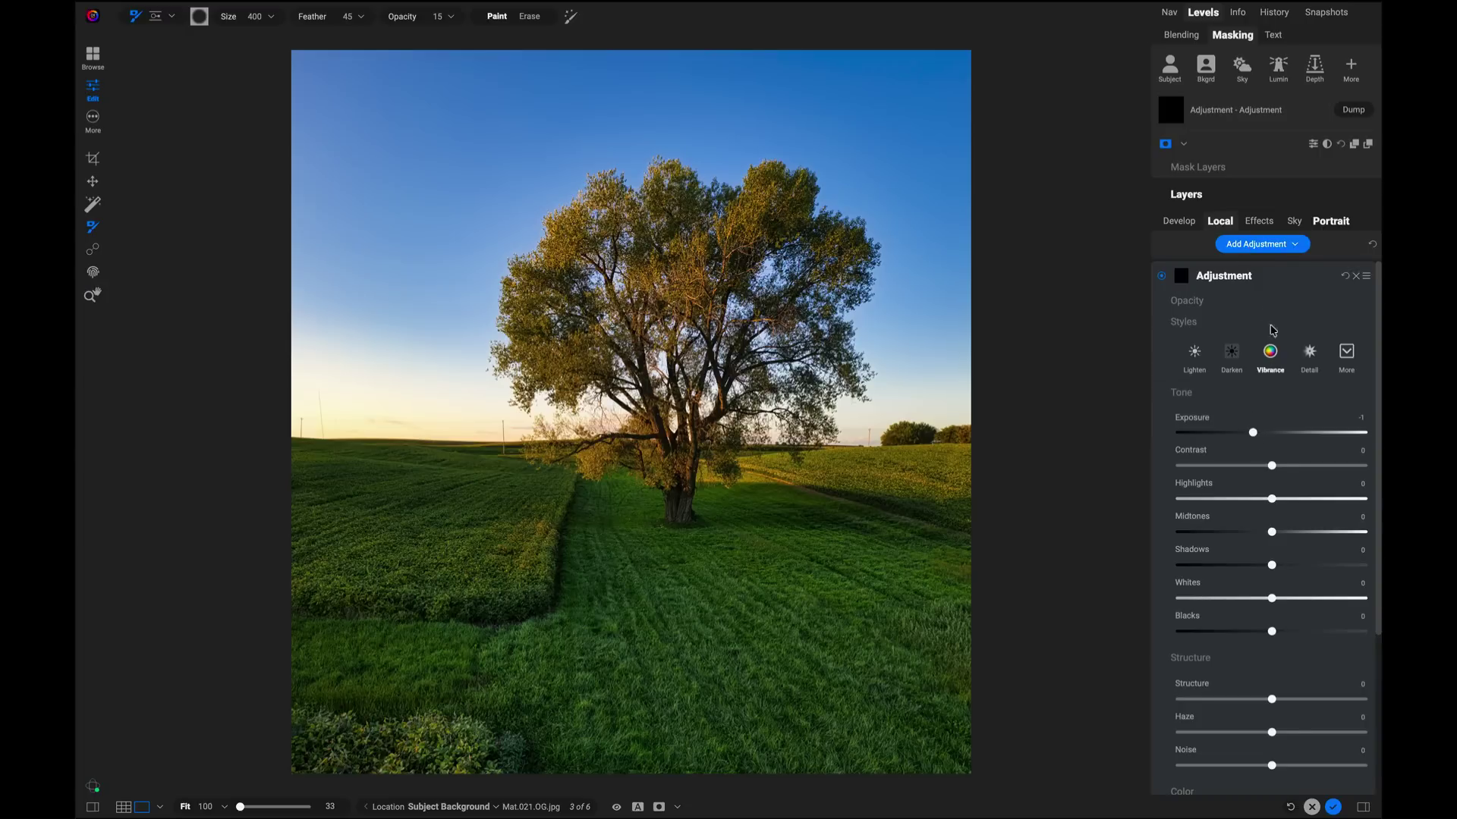
left_click(1206, 65)
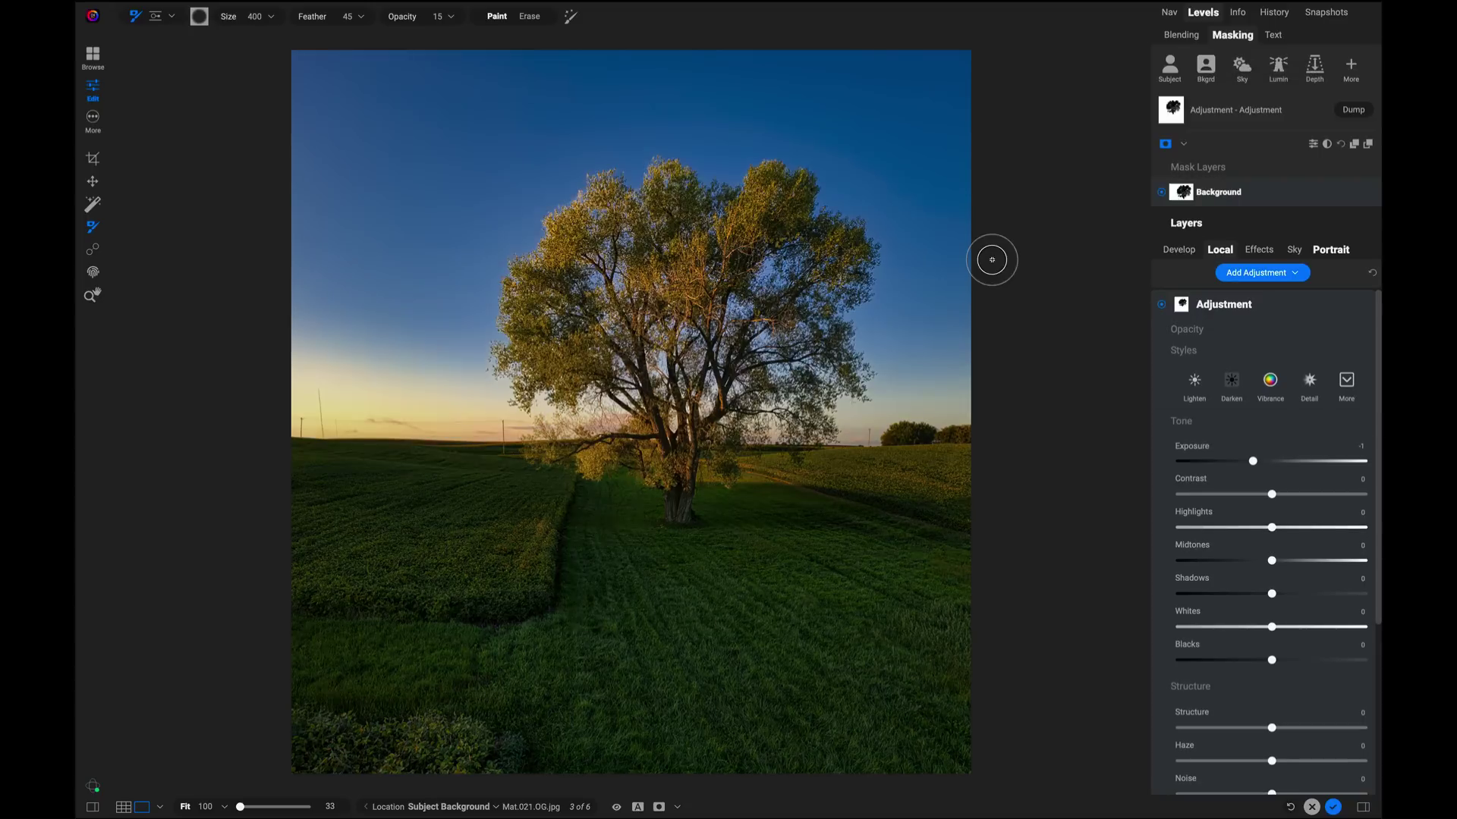
Step: Compare the whole tree photo with and without the darkened background by switching the local adjustment off and on
left_click(1162, 305)
left_click(1162, 306)
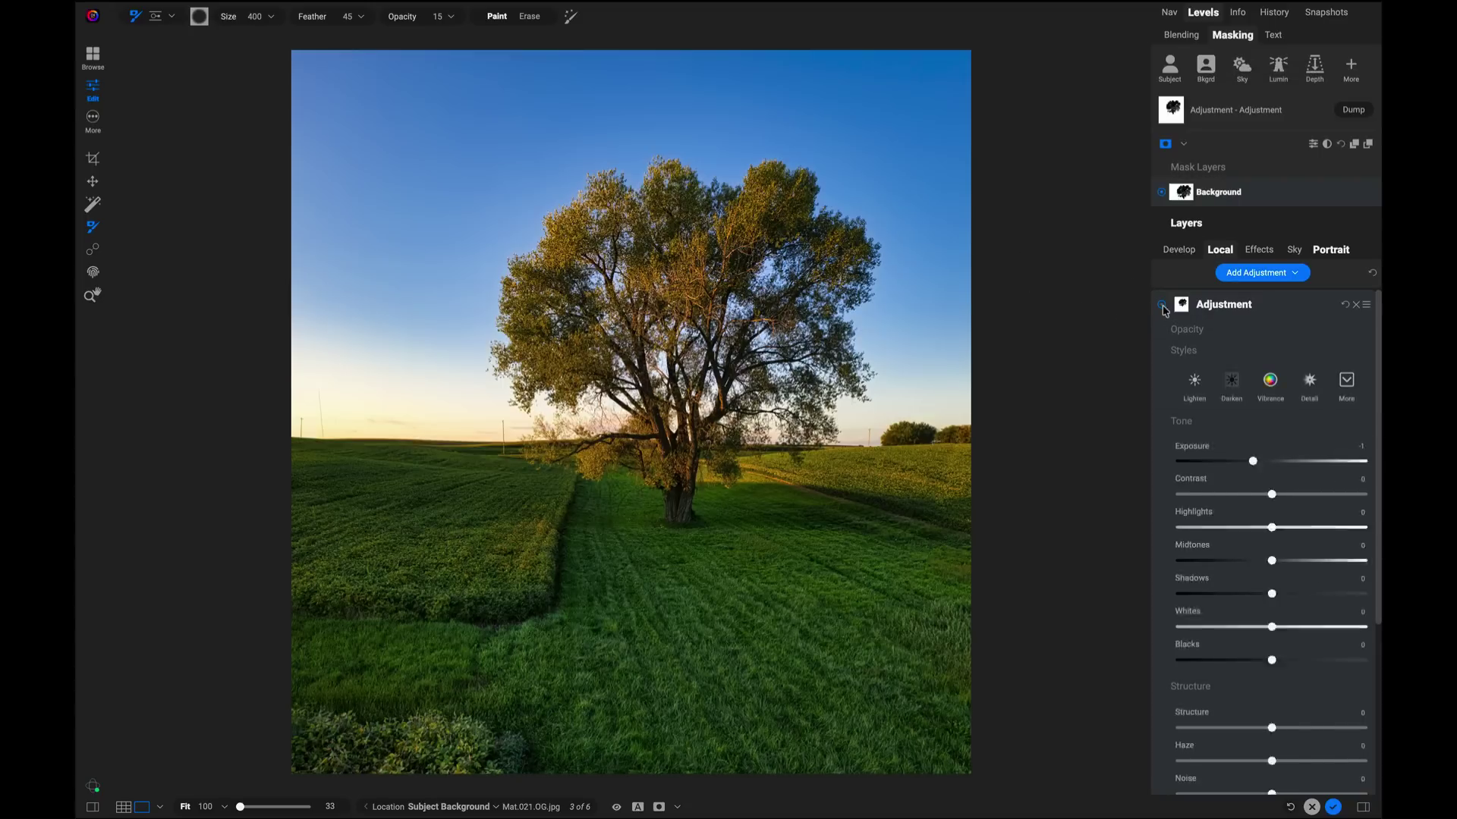
left_click(1162, 307)
left_click(1162, 306)
left_click(1163, 307)
left_click(1162, 307)
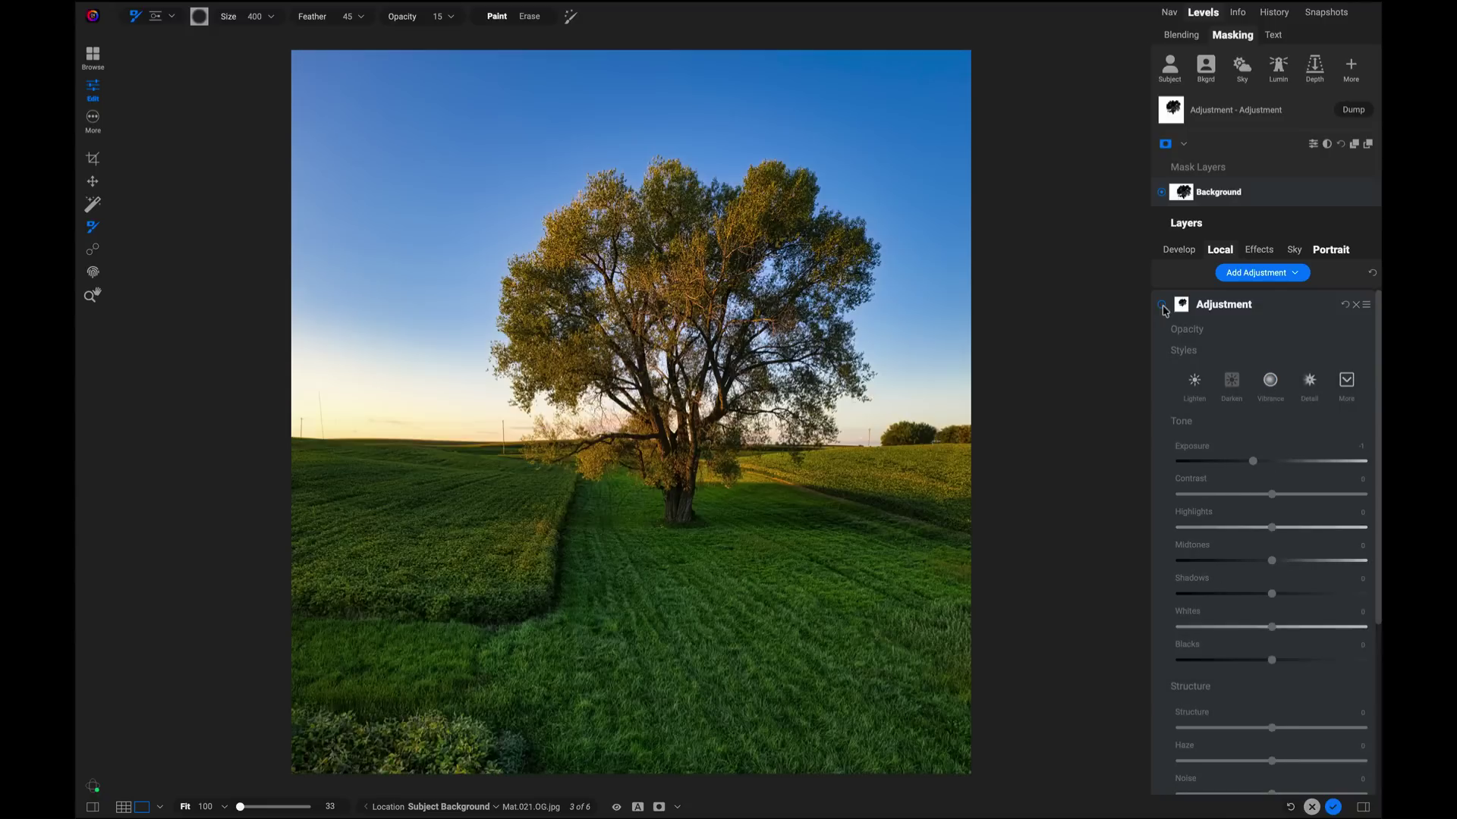
left_click(1162, 307)
Step: Examine the tree's leaves and branches at 100% zoom, comparing the sky gaps with the background adjustment off and on
key("super+1")
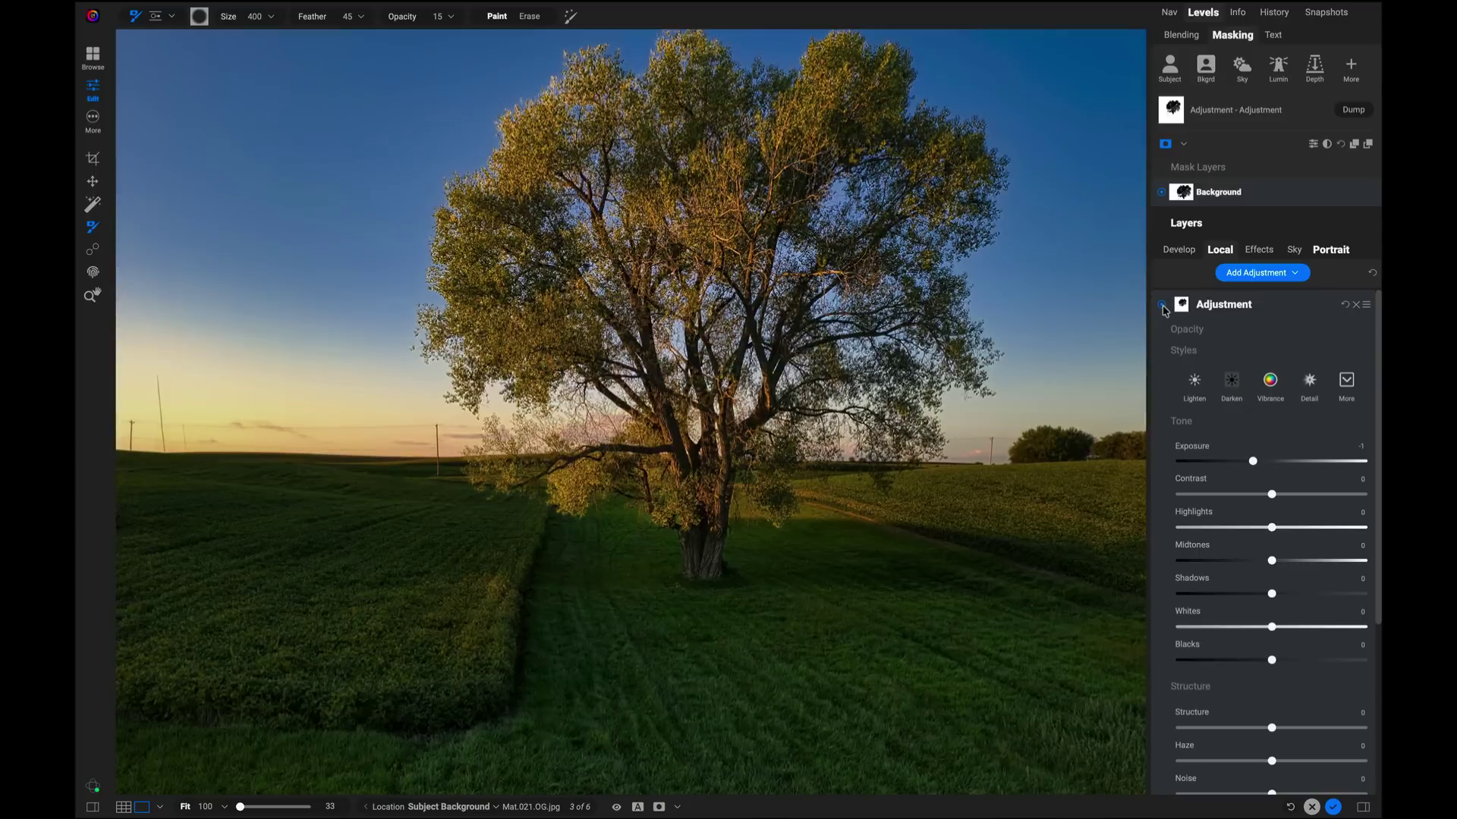
scroll(996, 187, "up", 5)
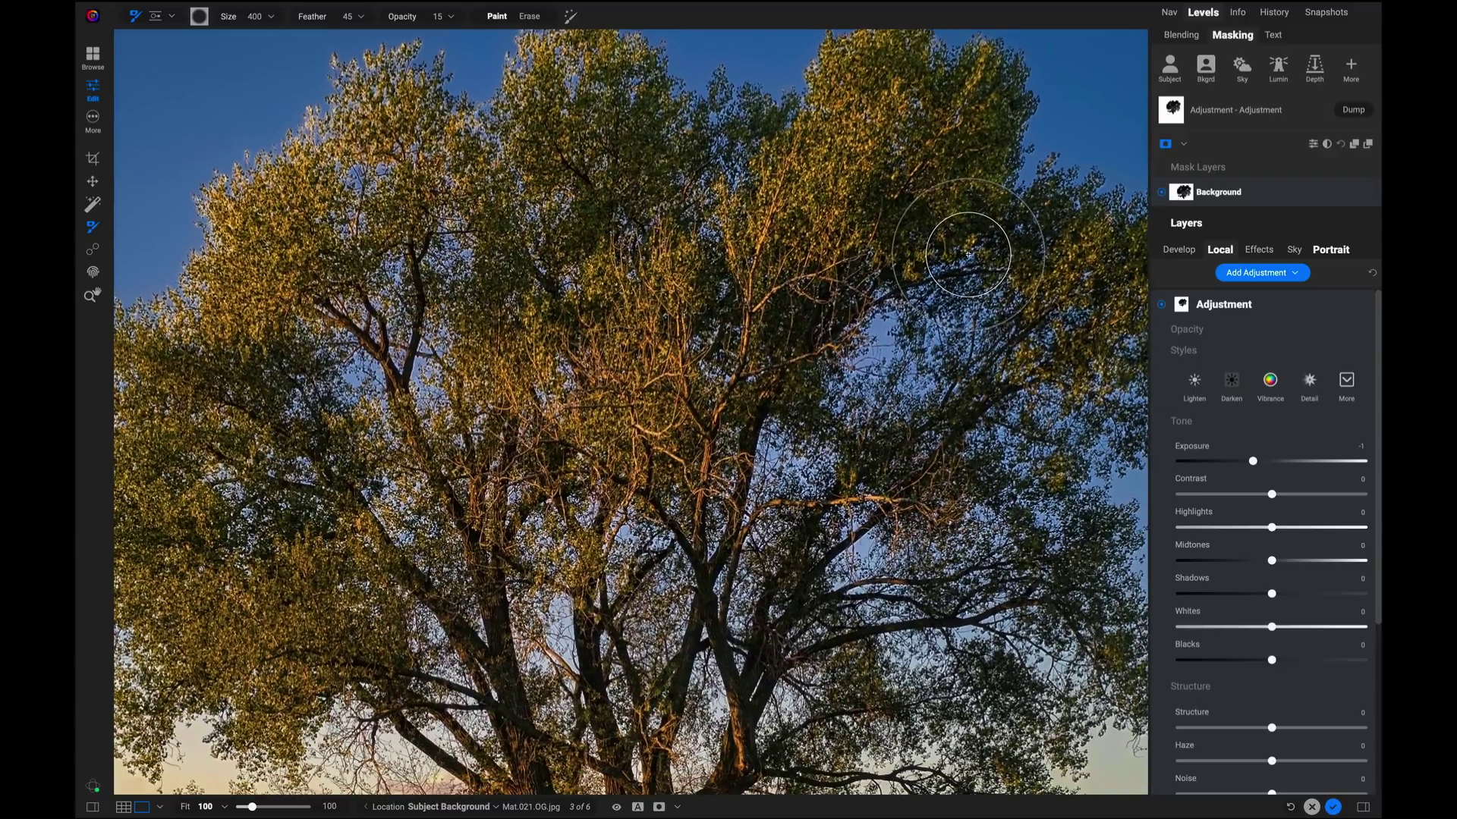
left_click(1162, 306)
left_click(1162, 306)
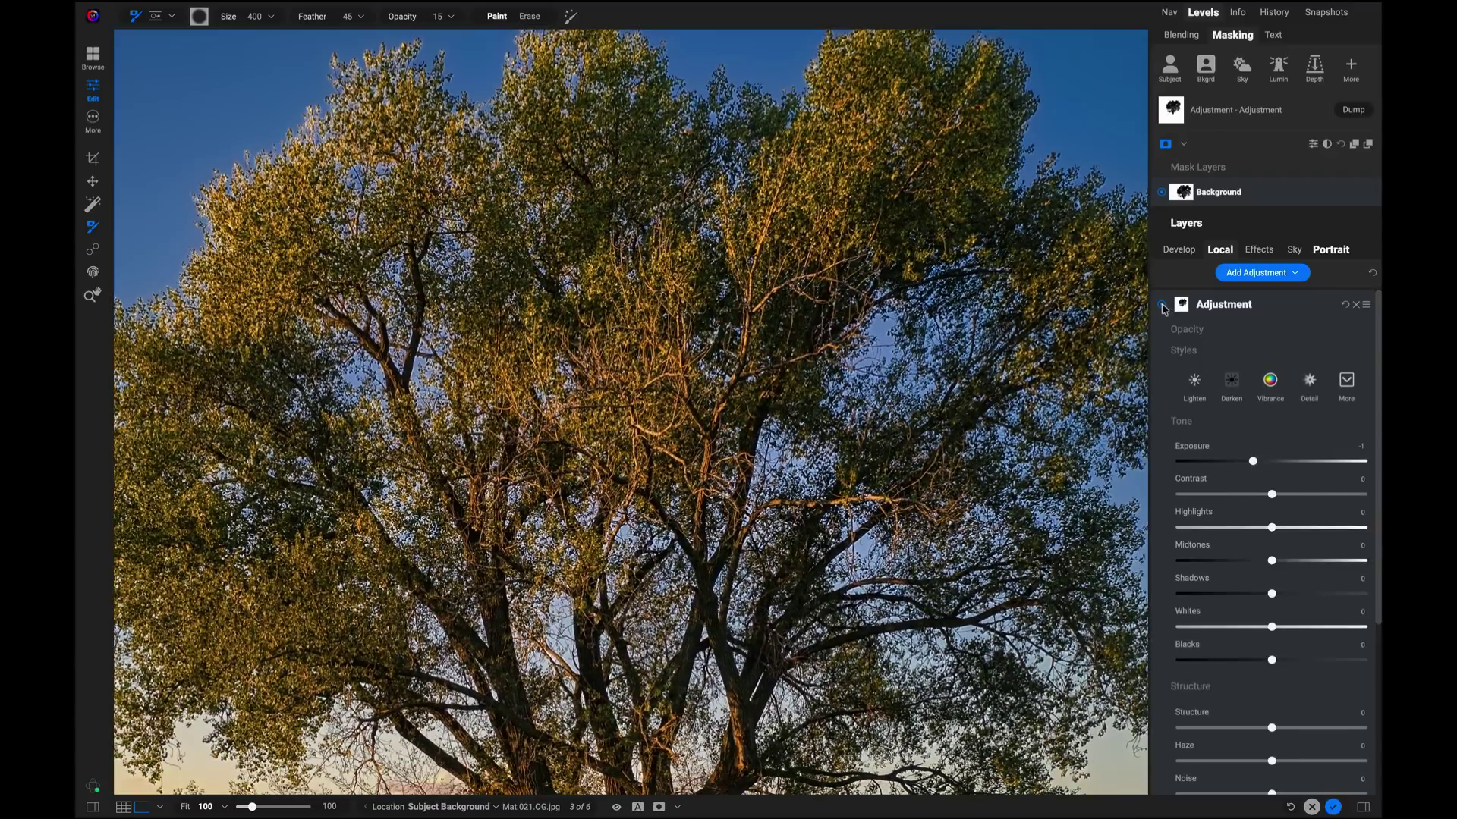
left_click(1162, 307)
left_click(1162, 307)
left_click(1162, 306)
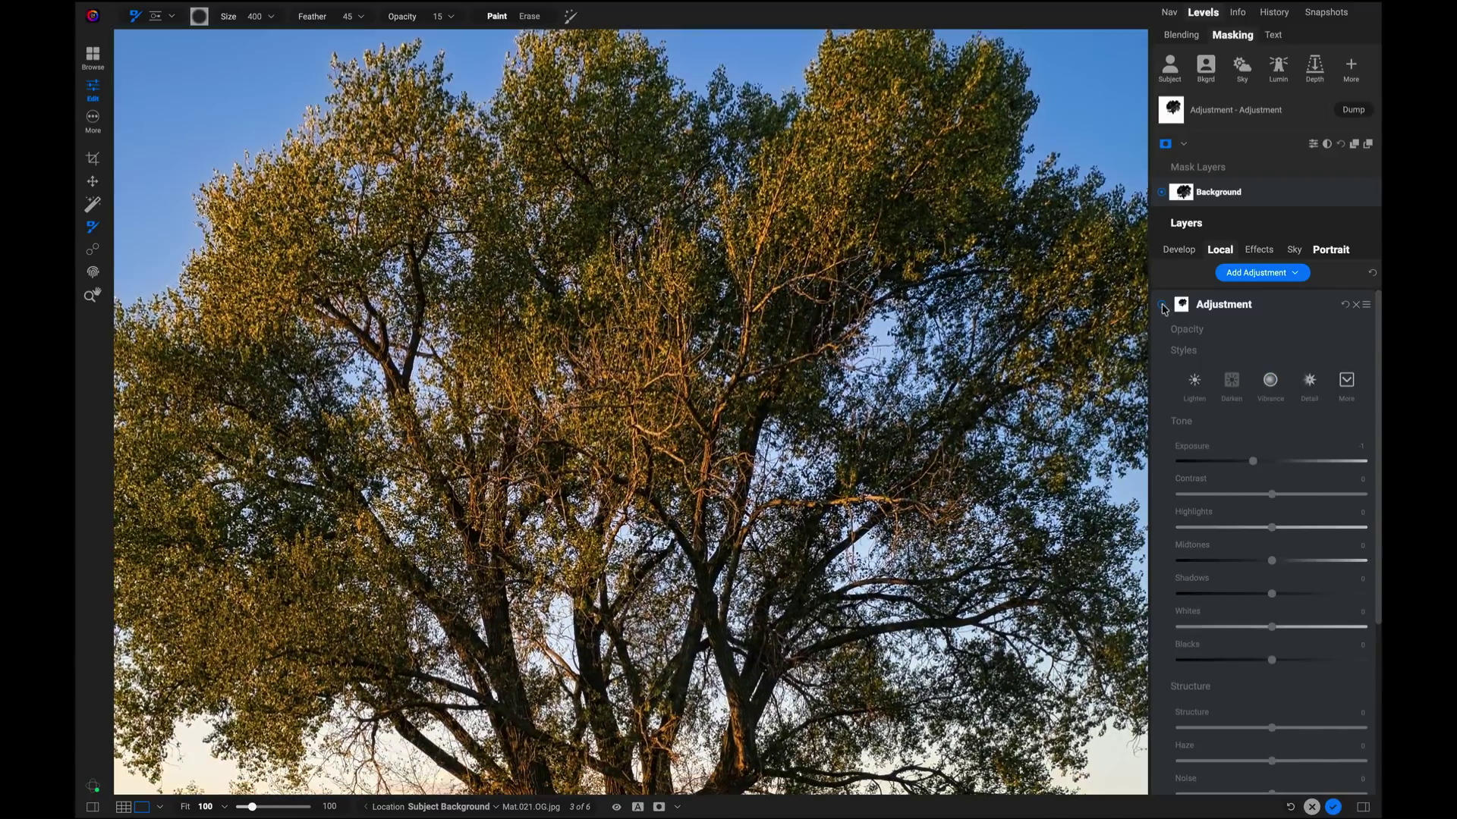
left_click(1162, 306)
left_click(1162, 306)
left_click(1162, 306)
left_click(1163, 306)
left_click(1162, 307)
left_click(1162, 307)
left_click(1162, 307)
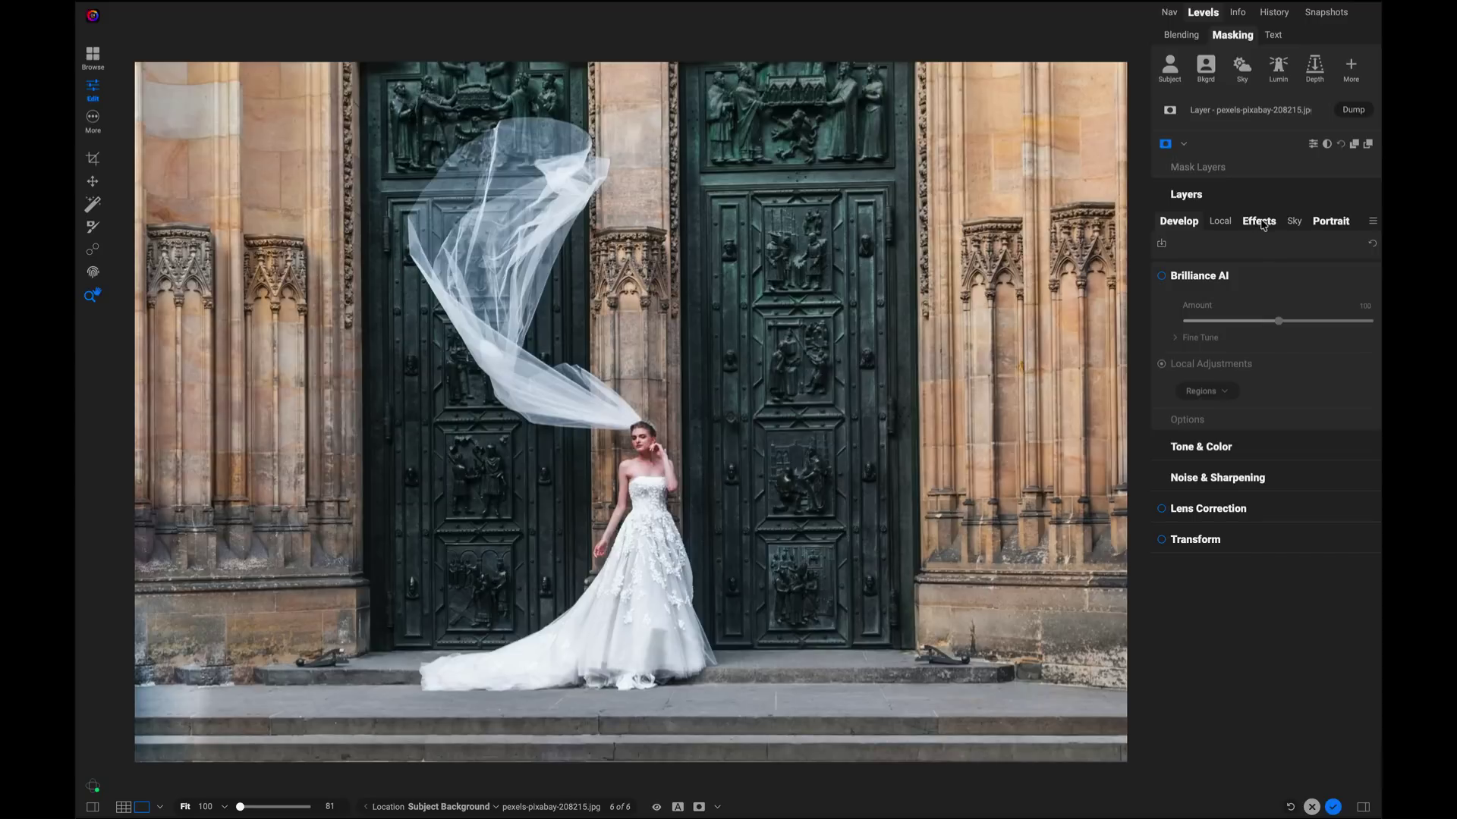
Step: Add a Black & White filter to the bride photo and restrict it to the background with a background mask
left_click(1261, 222)
left_click(1274, 274)
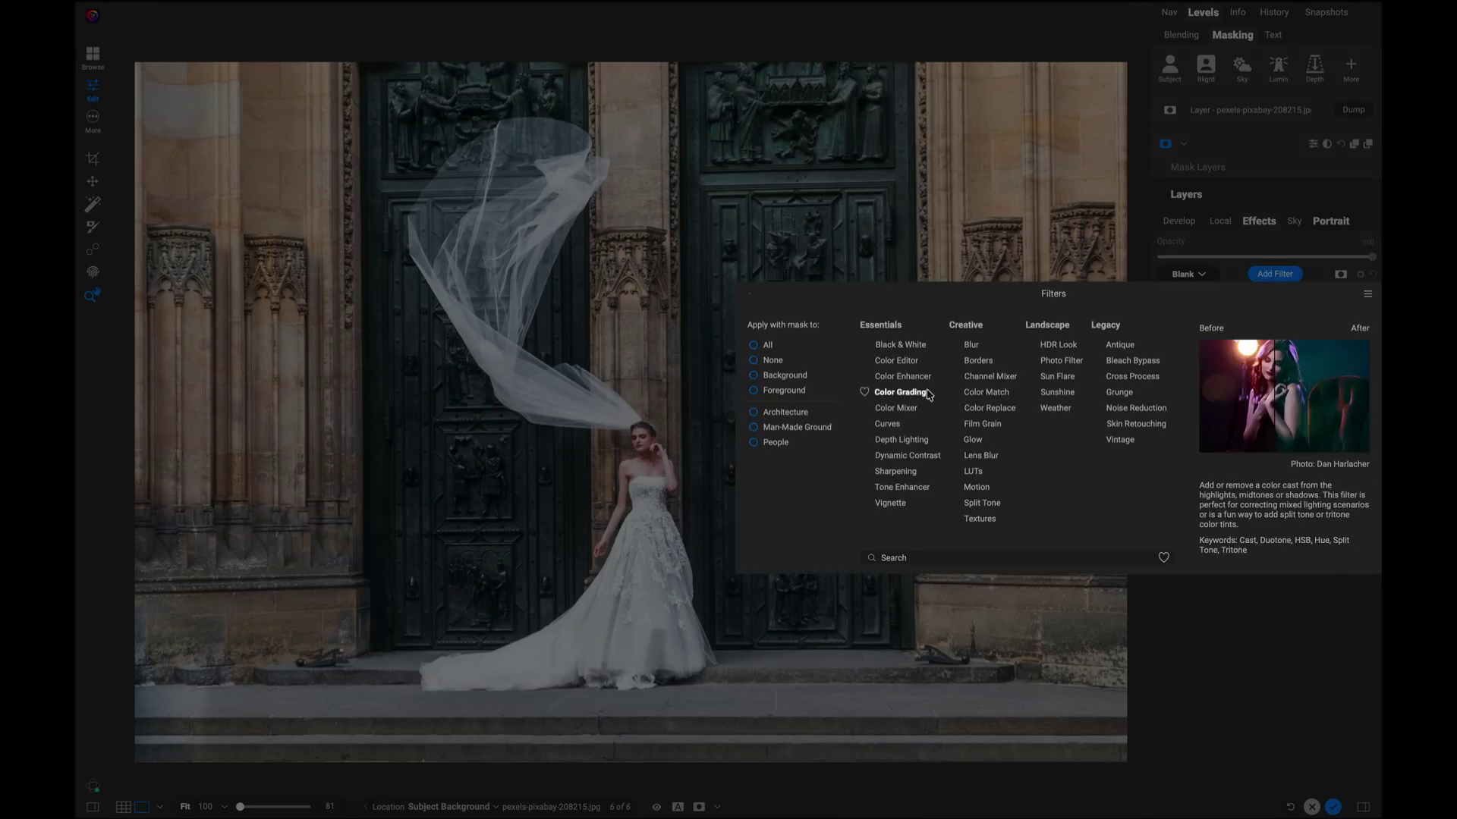
left_click(912, 347)
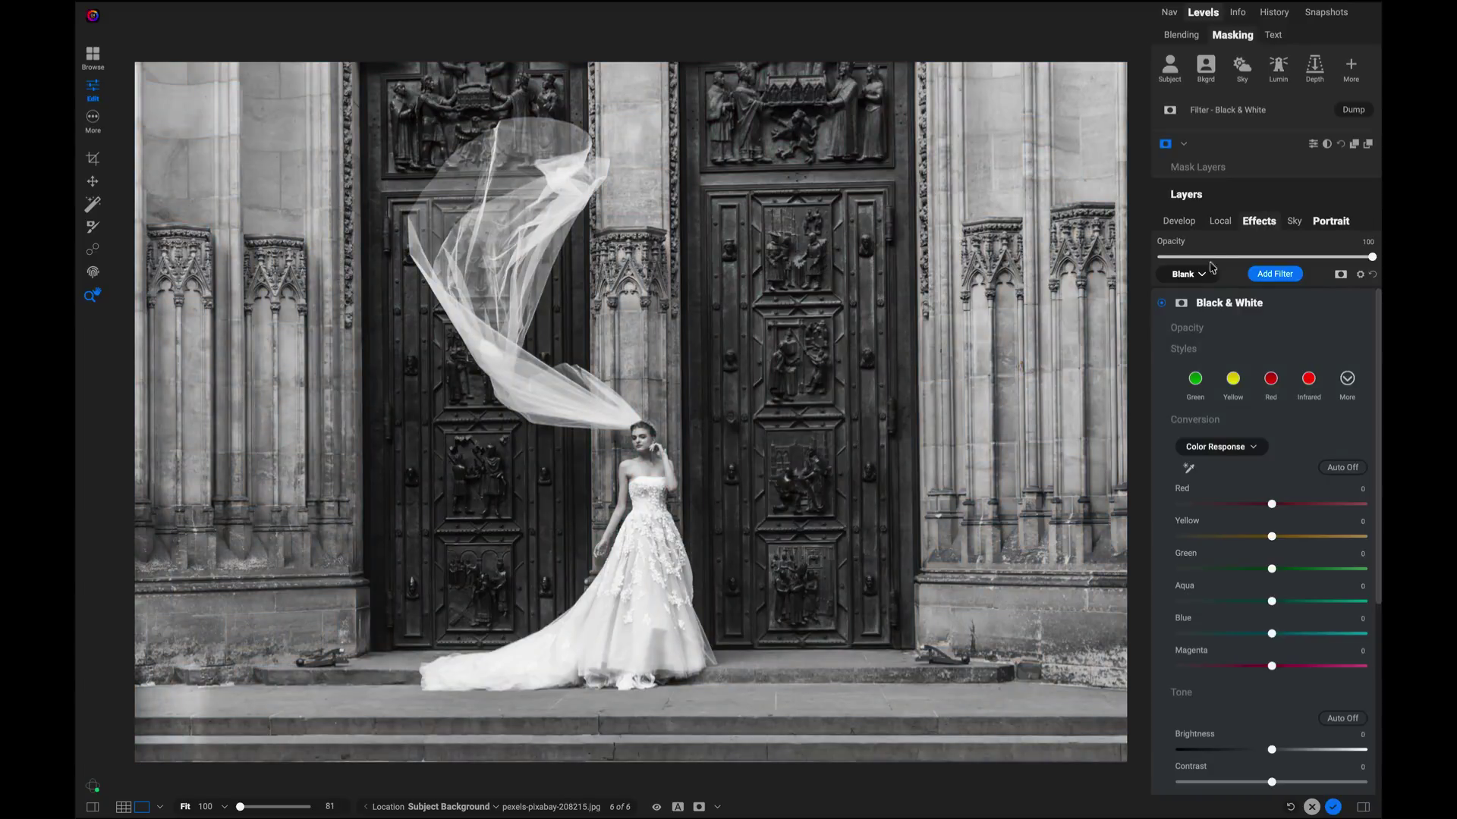
left_click(1182, 304)
left_click(1209, 66)
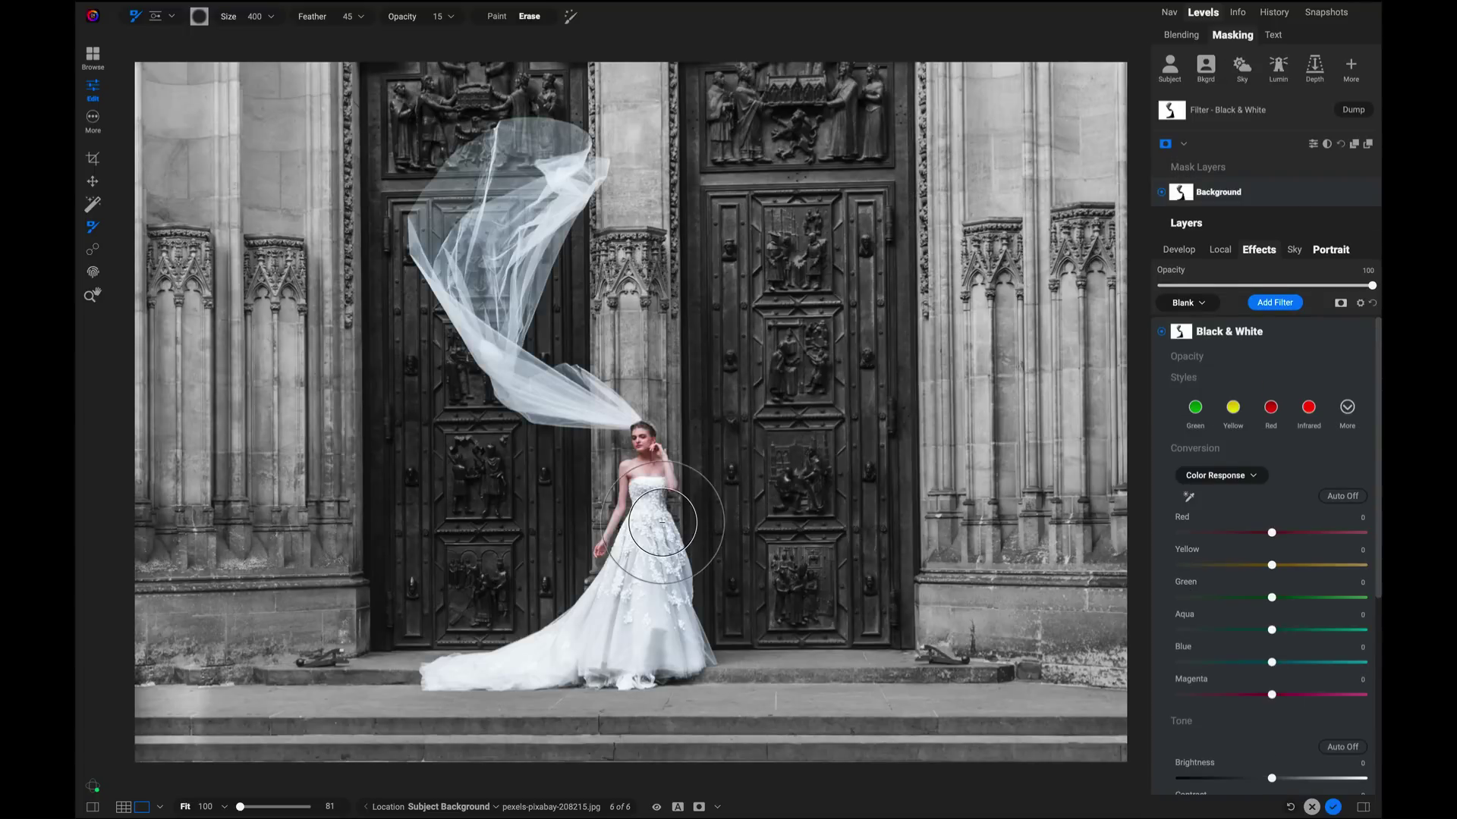
Step: Examine the background mask around the bride and her translucent veil at 200% zoom, in both the image and the mask view
key("super+equal")
key("super+equal")
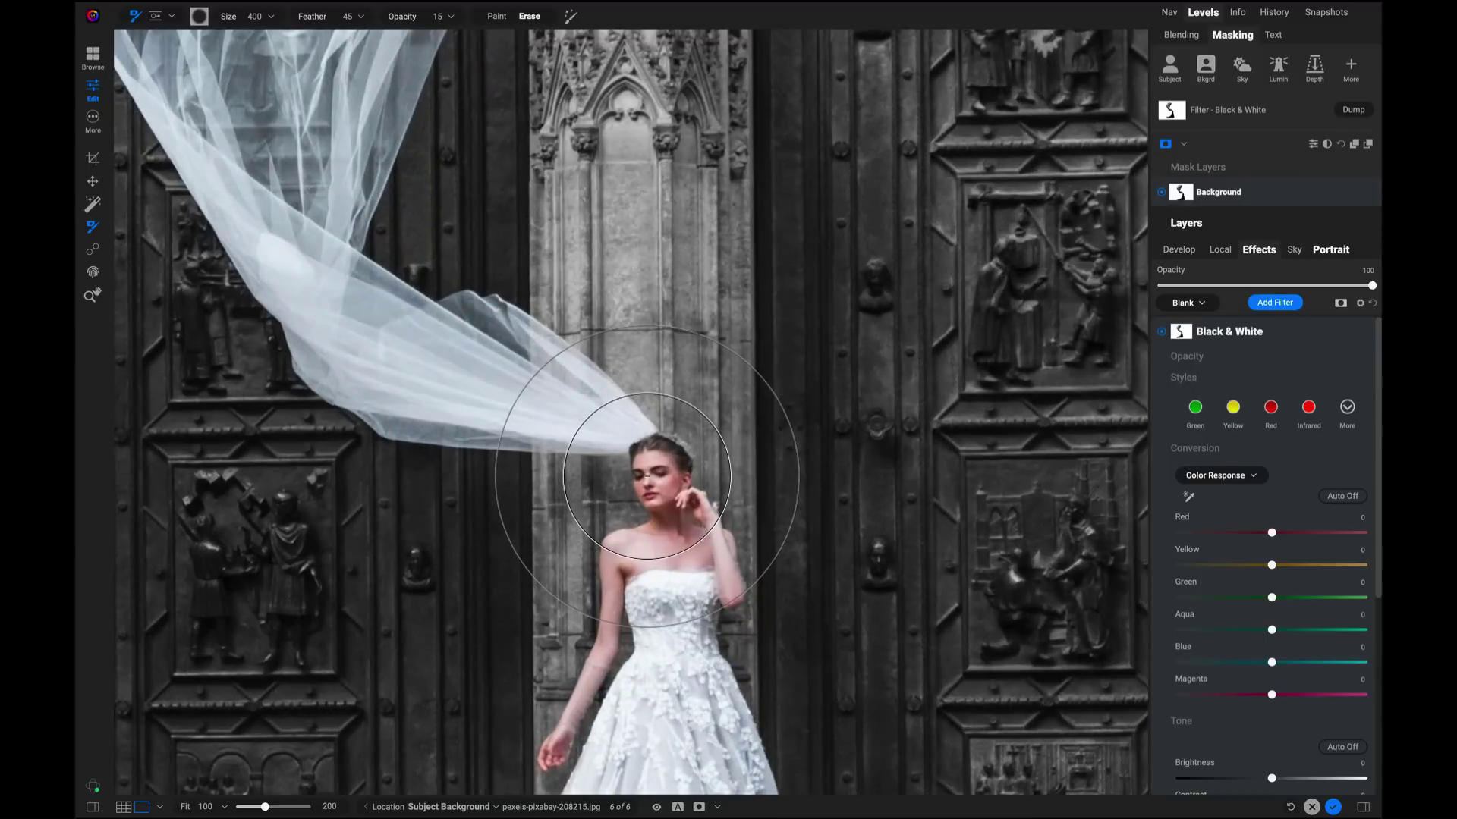
key("space")
left_click_drag(631, 447, 780, 701)
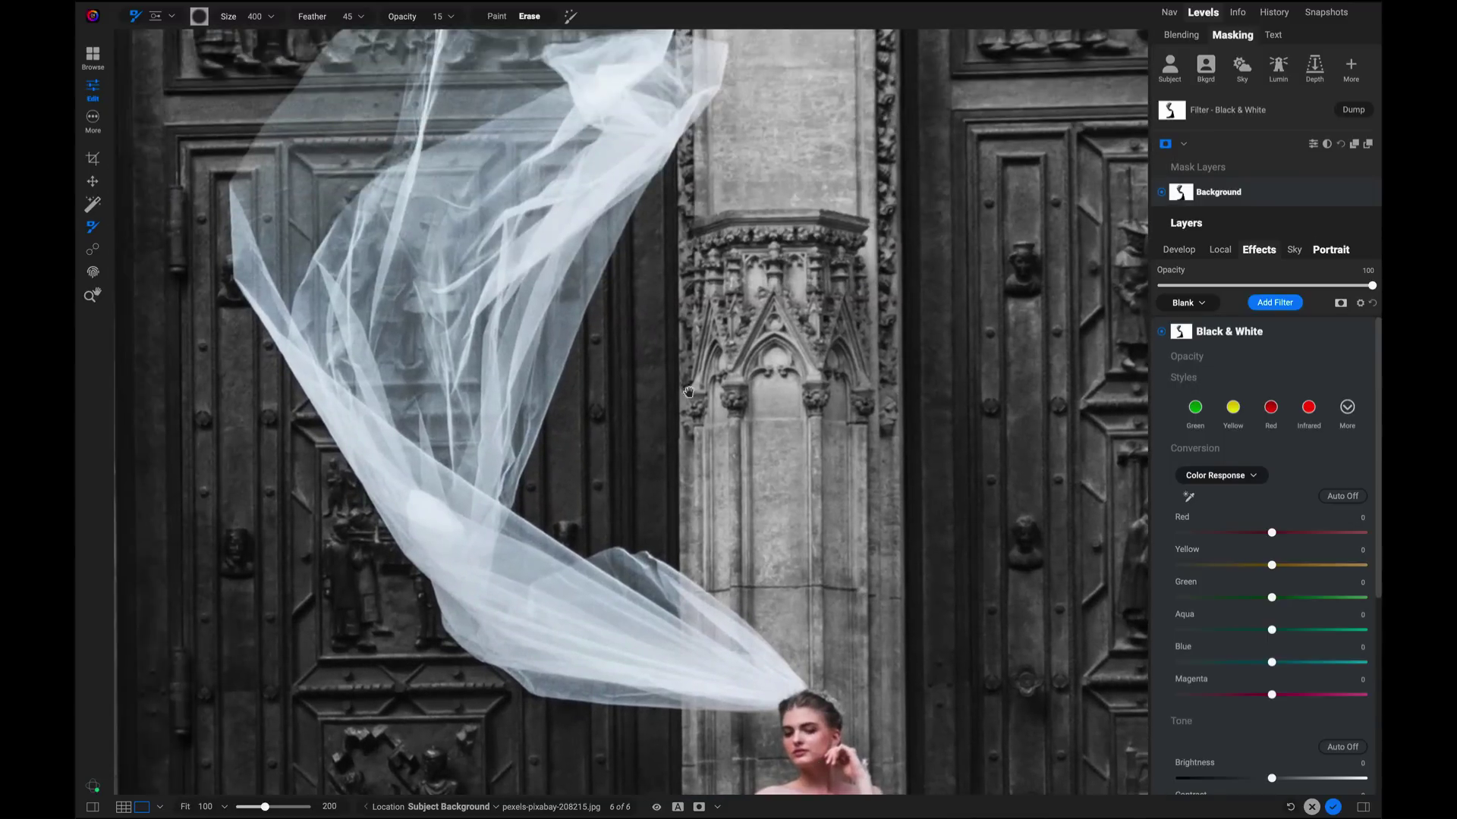
left_click_drag(682, 328, 638, 211)
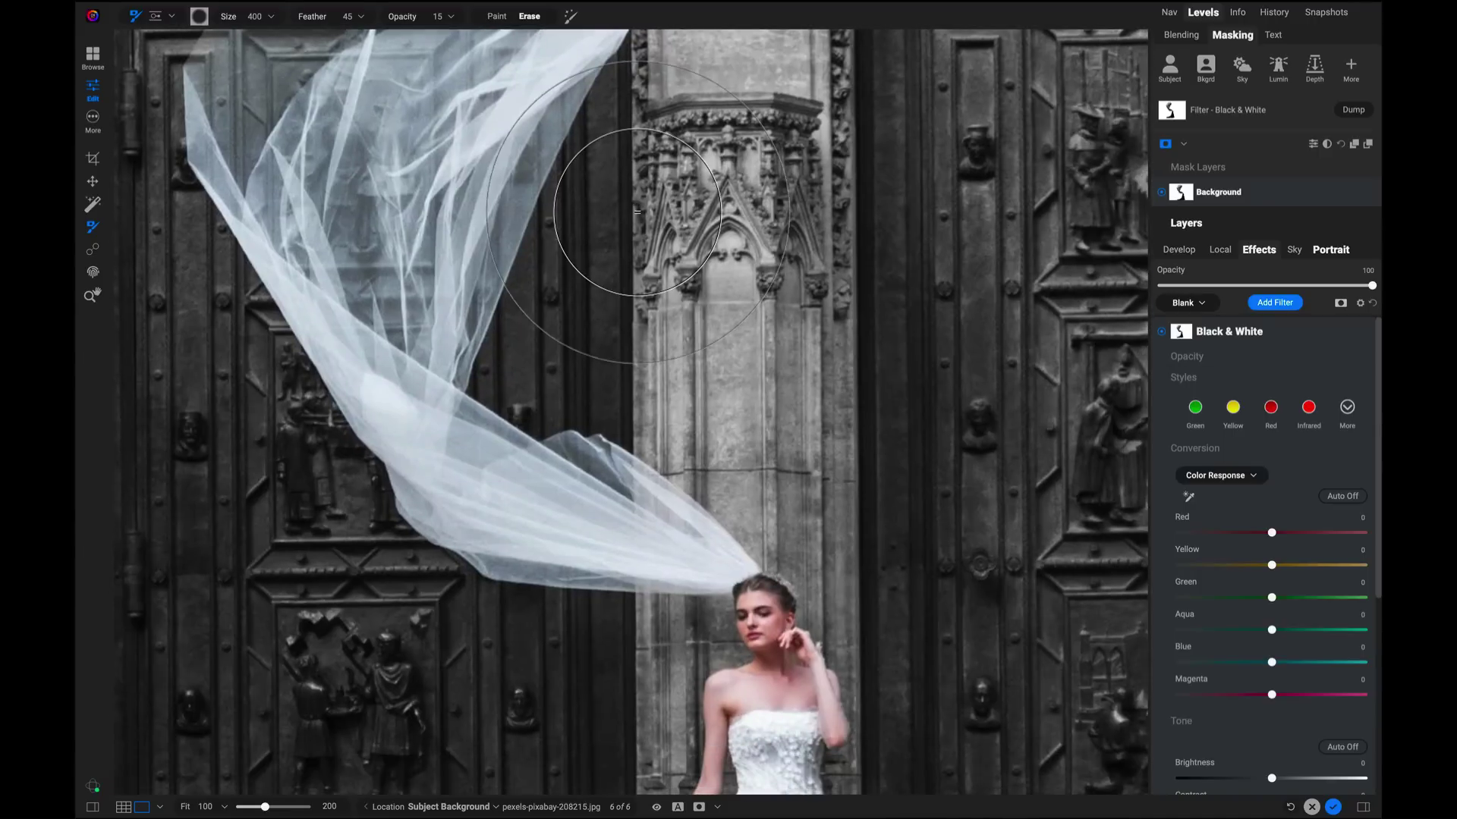
key("ctrl+m")
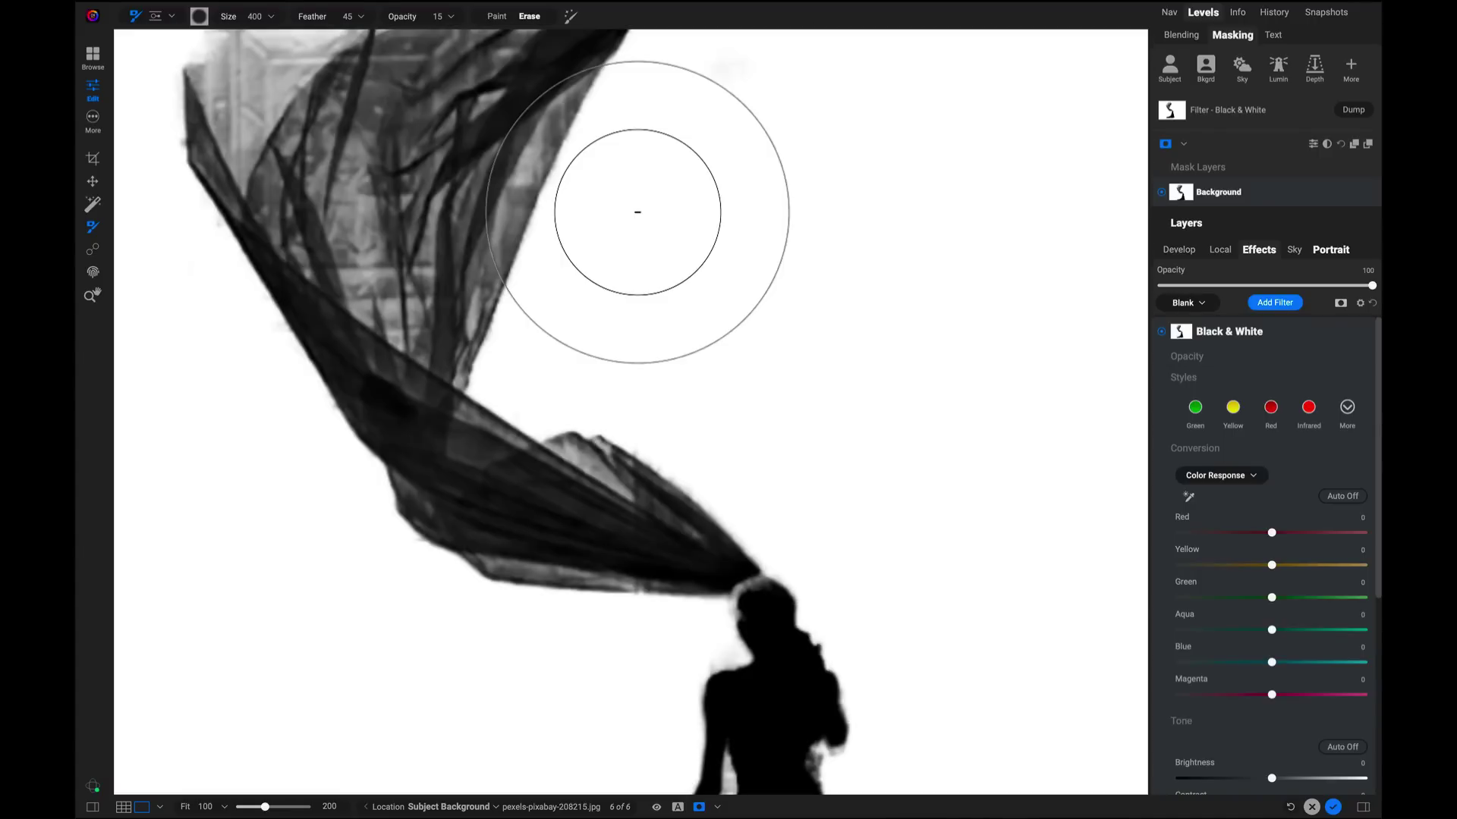
left_click_drag(595, 202, 491, 202)
mouse_move(589, 458)
left_mouse_down()
mouse_move(579, 295)
mouse_move(590, 473)
left_mouse_up()
key("ctrl+0")
key("ctrl+m")
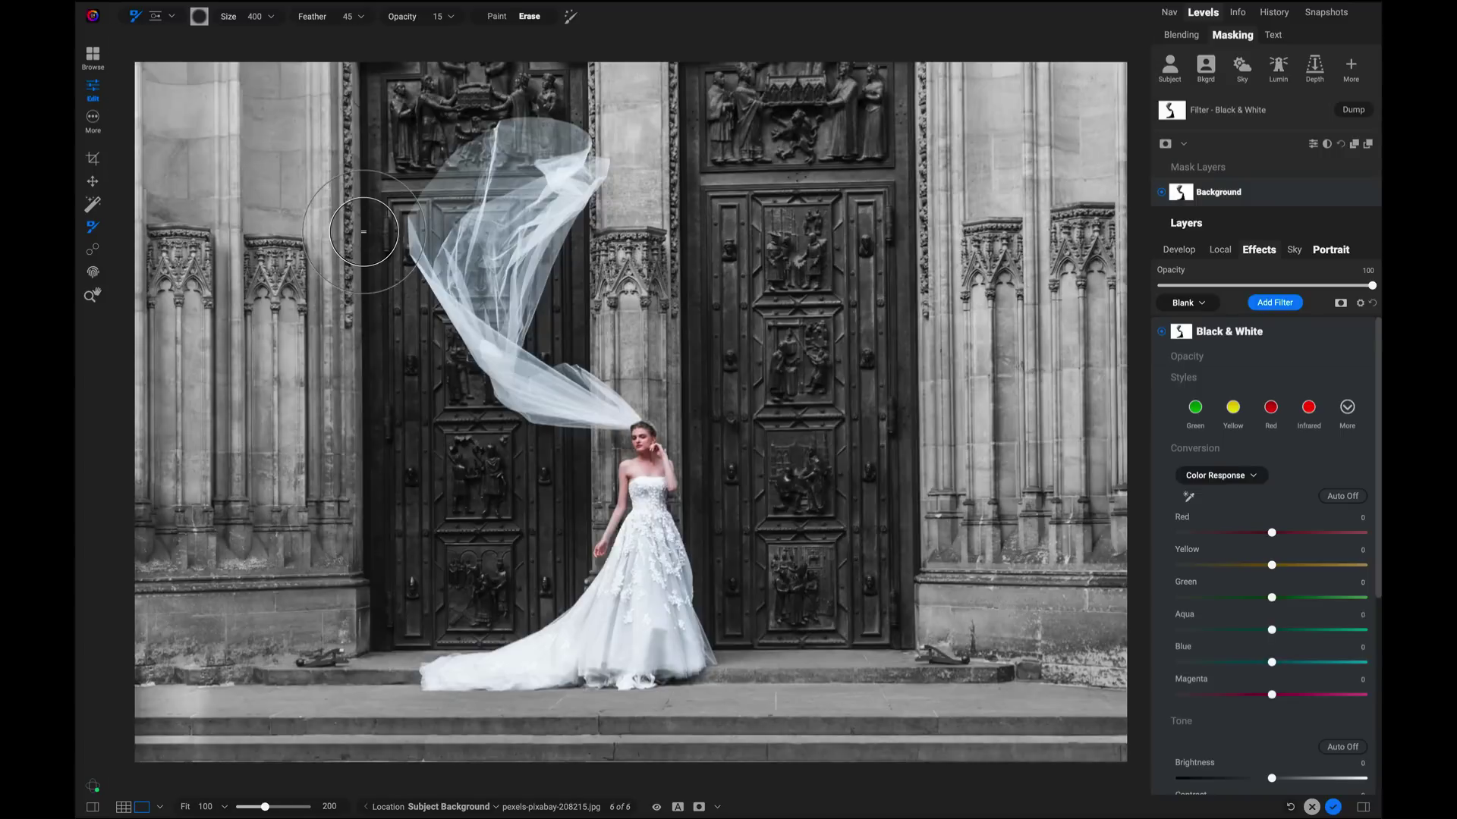